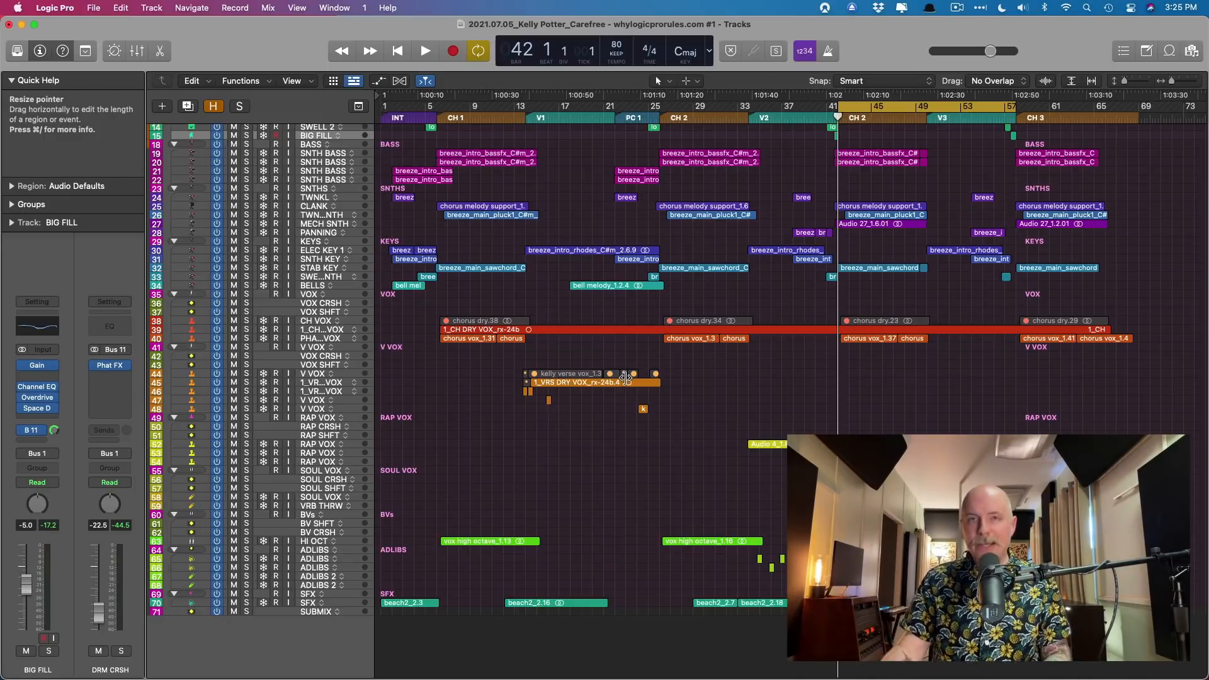
Insert a Gain plug-in in the empty audio effect slot below MultiMtr on the master output channel
key("x")
scroll(625, 380, "right", 20)
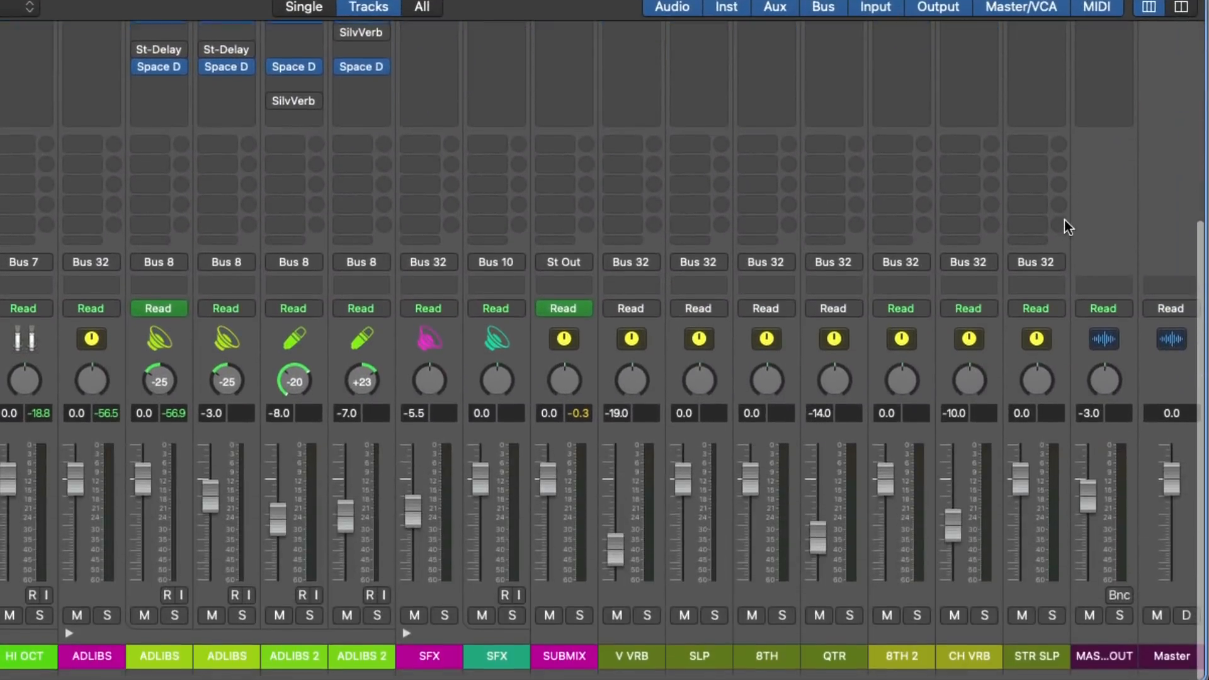
scroll(1098, 312, "up", 5)
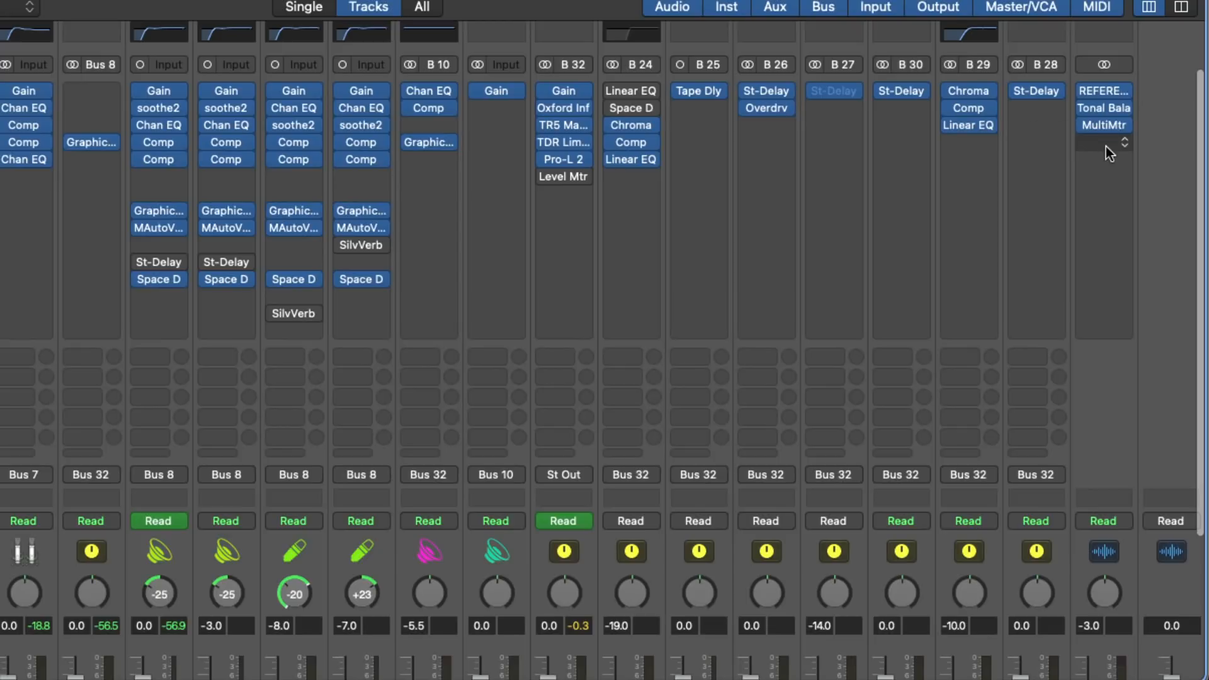
left_click(1105, 142)
mouse_move(1048, 585)
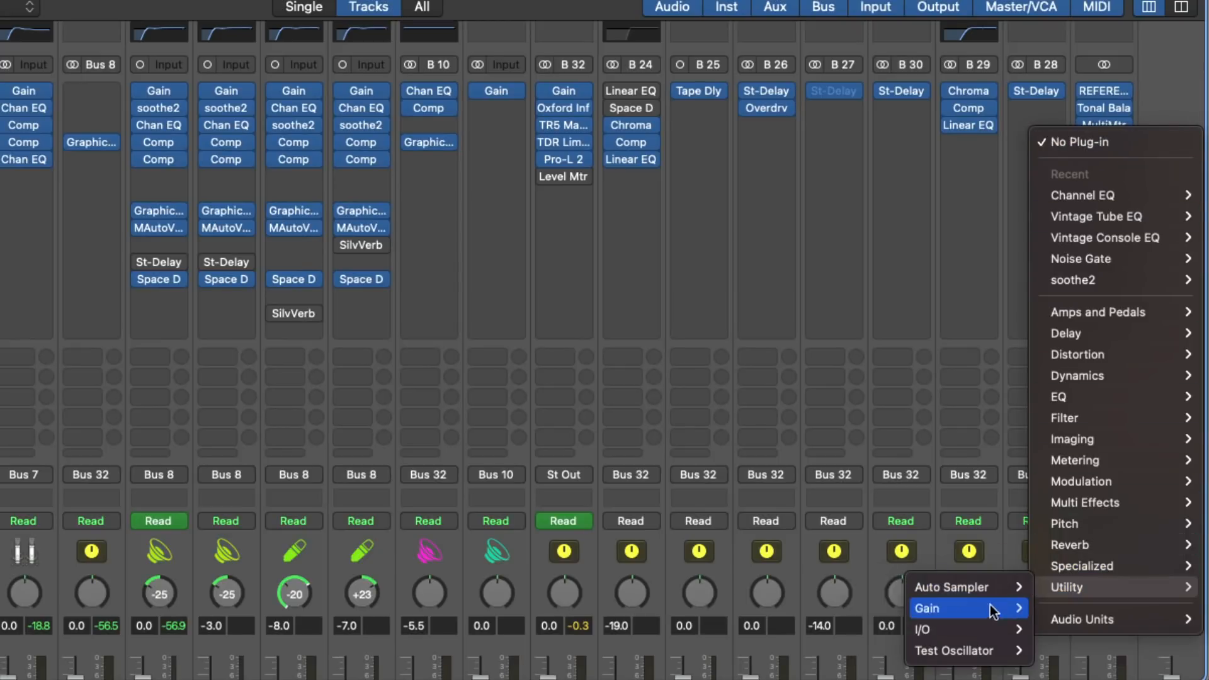
left_click(968, 605)
Audition the looped chorus with the master Gain plug-in's Mono on and off, leave Mono off and close the plug-in window
left_click(606, 303)
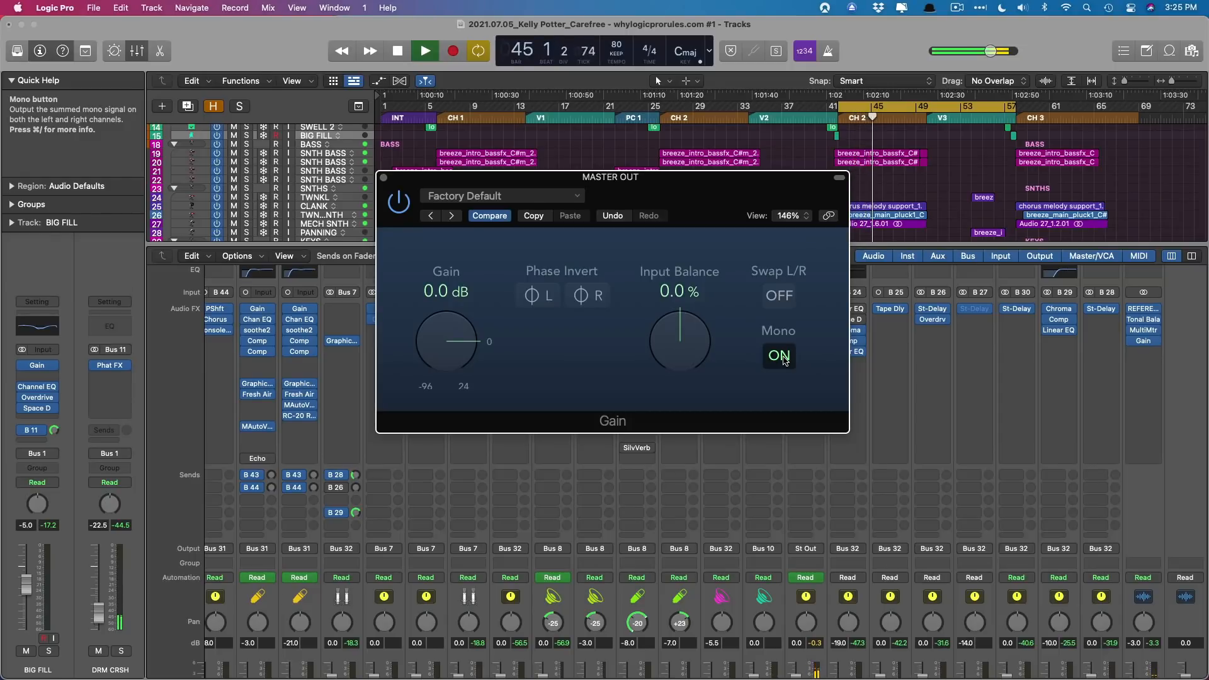
key("space")
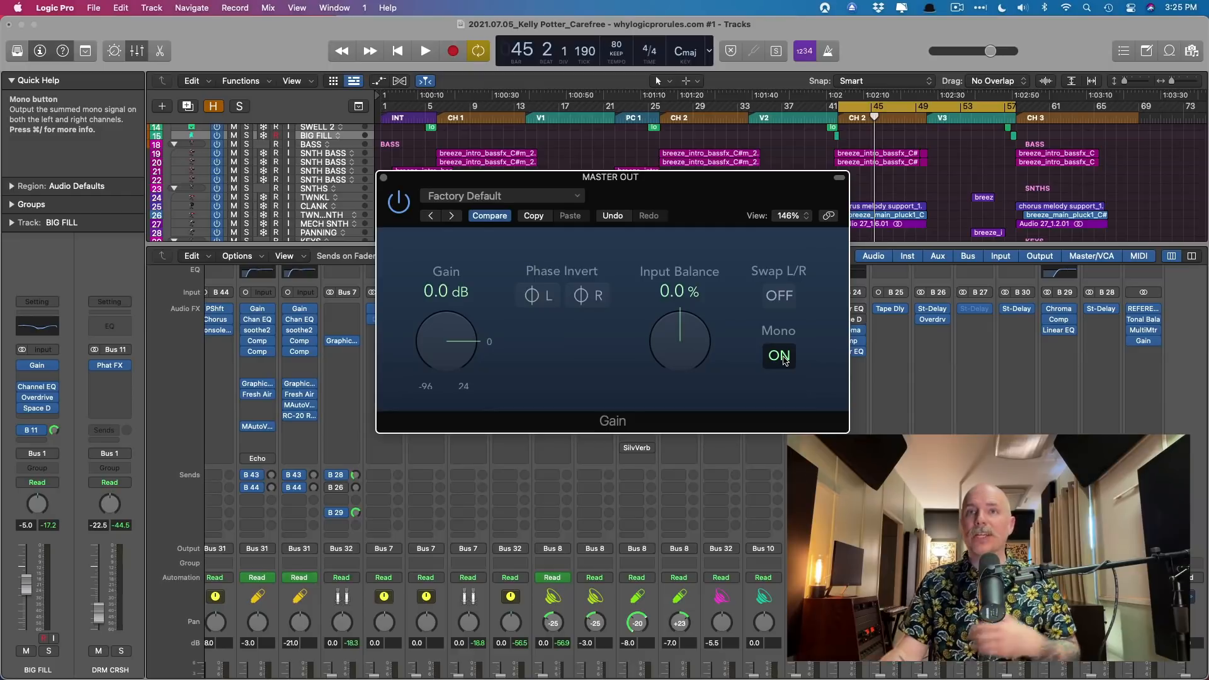
left_click(781, 356)
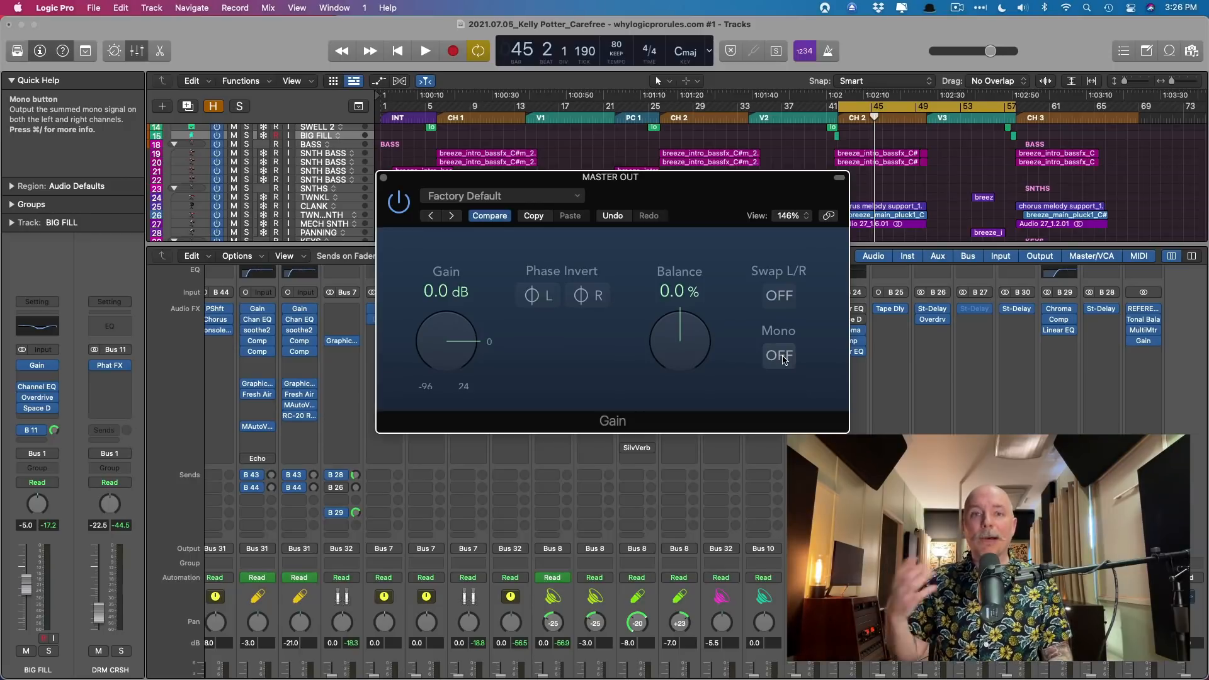
key("space")
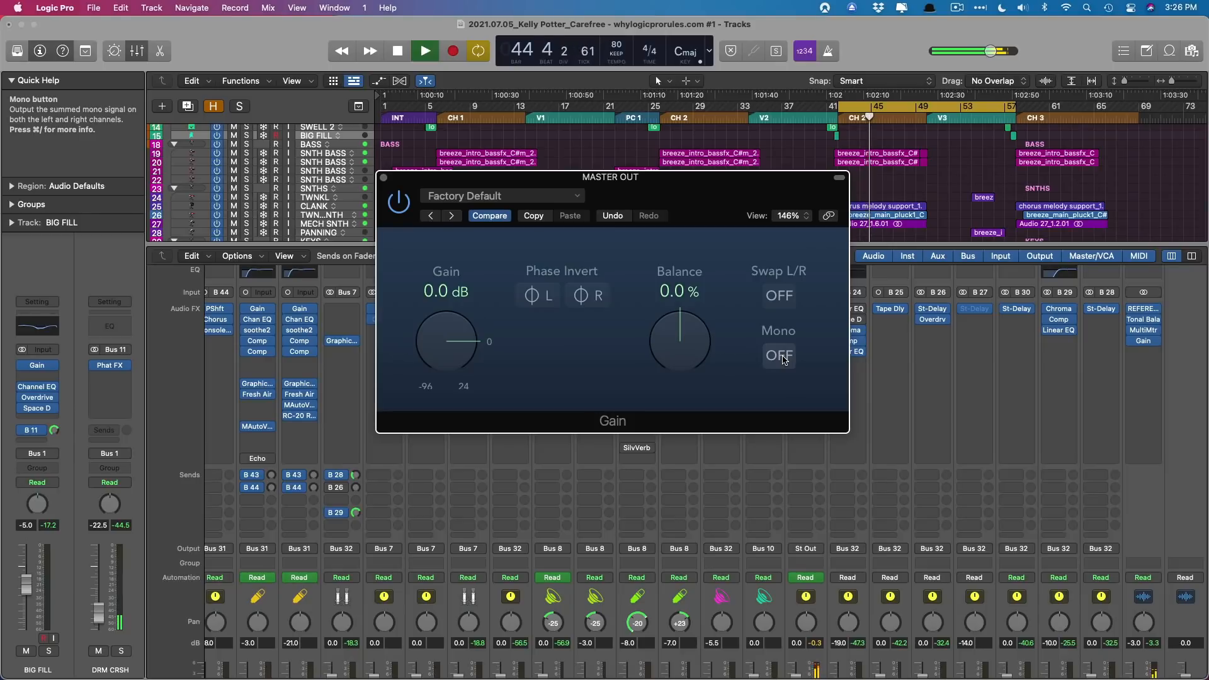
key("space")
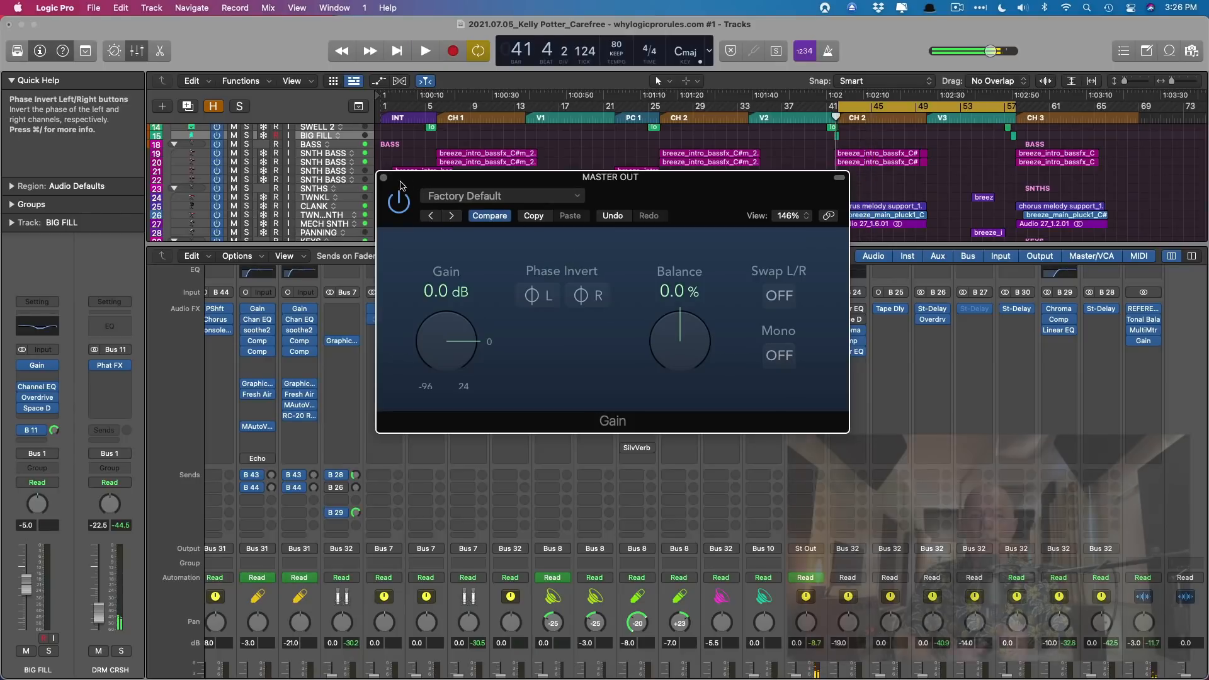
left_click(384, 178)
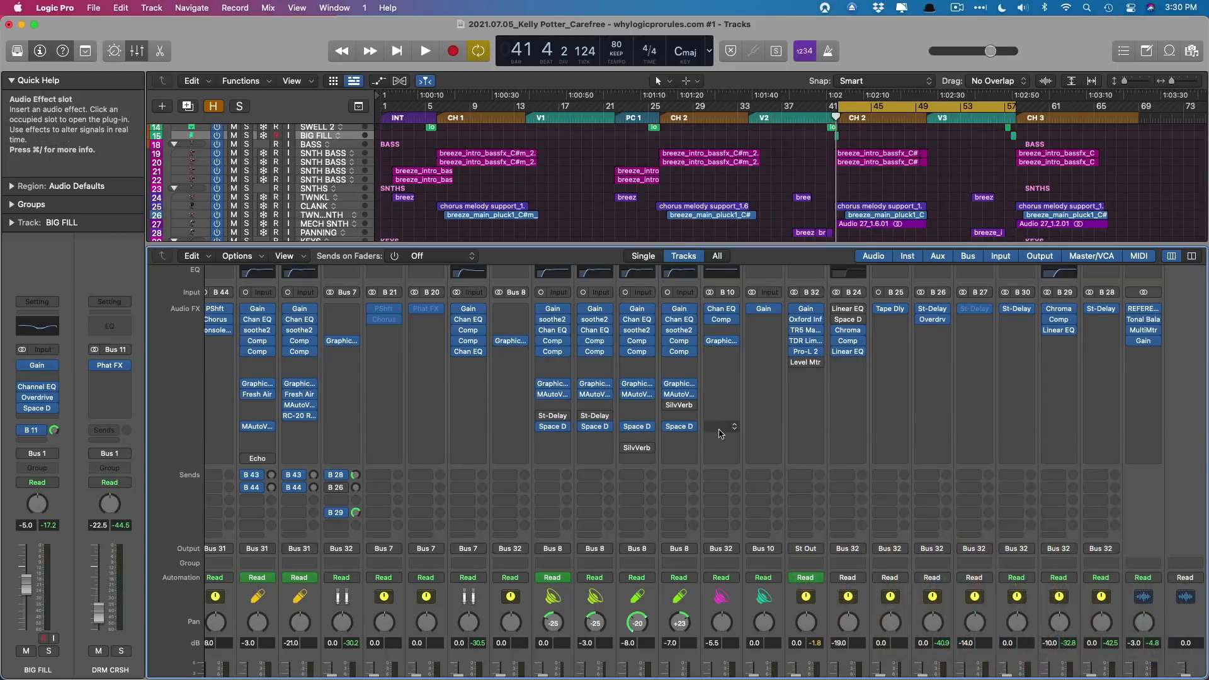
Raise the VOX stack's volume fader to 3.0 dB and audition the looped chorus
scroll(719, 433, "down", 5)
scroll(721, 432, "left", 10)
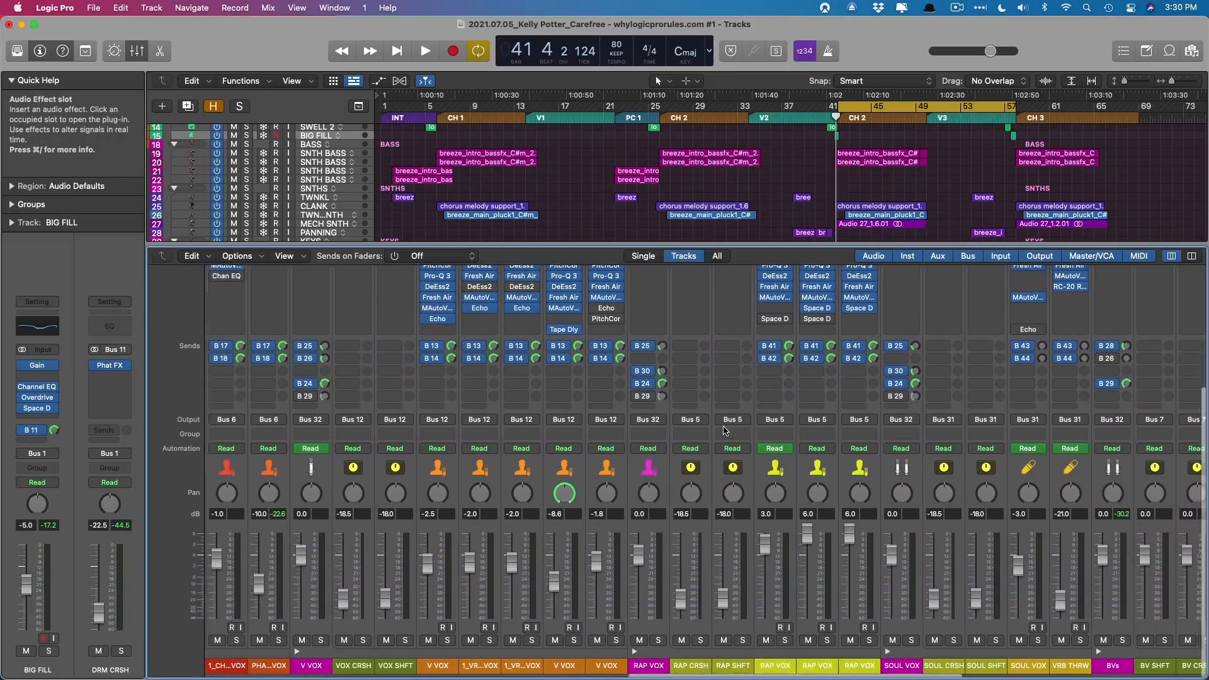
scroll(723, 430, "left", 15)
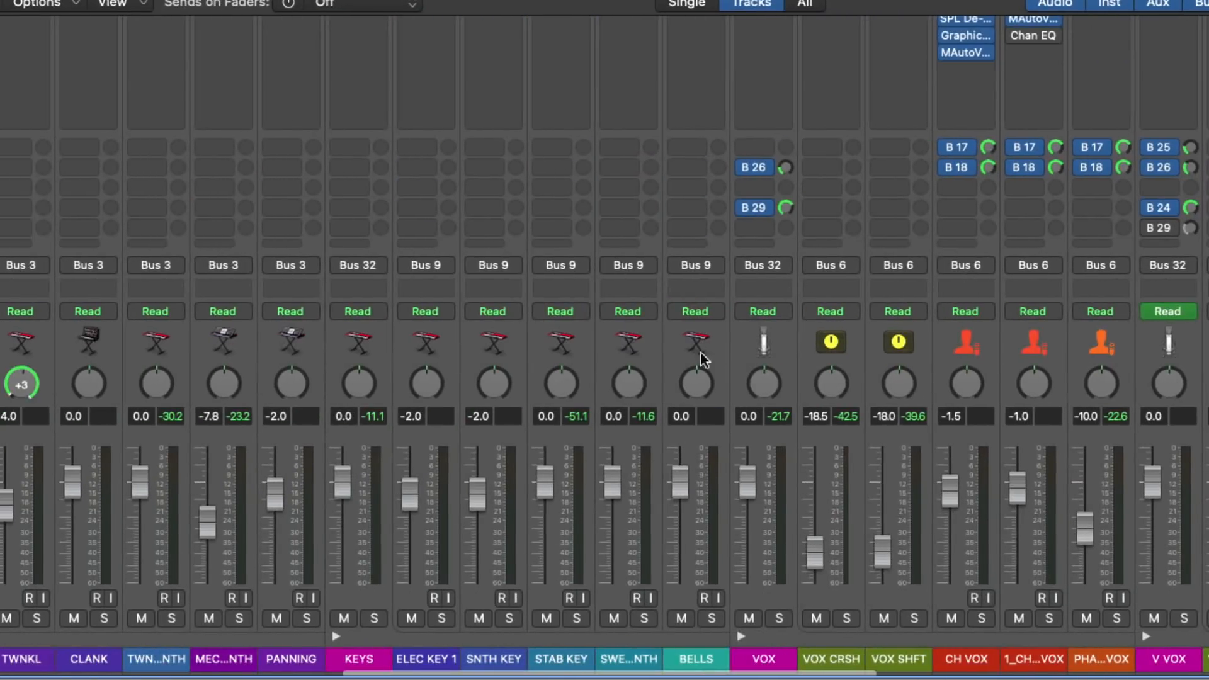
scroll(914, 363, "right", 10)
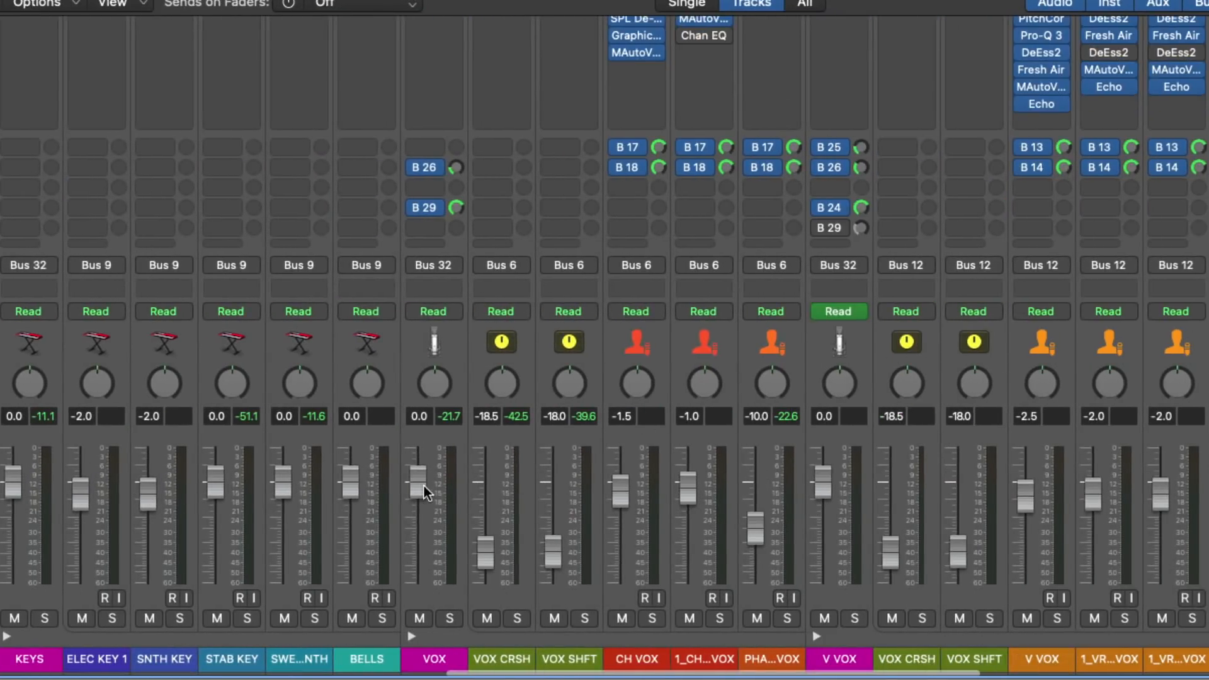
left_click_drag(417, 484, 418, 464)
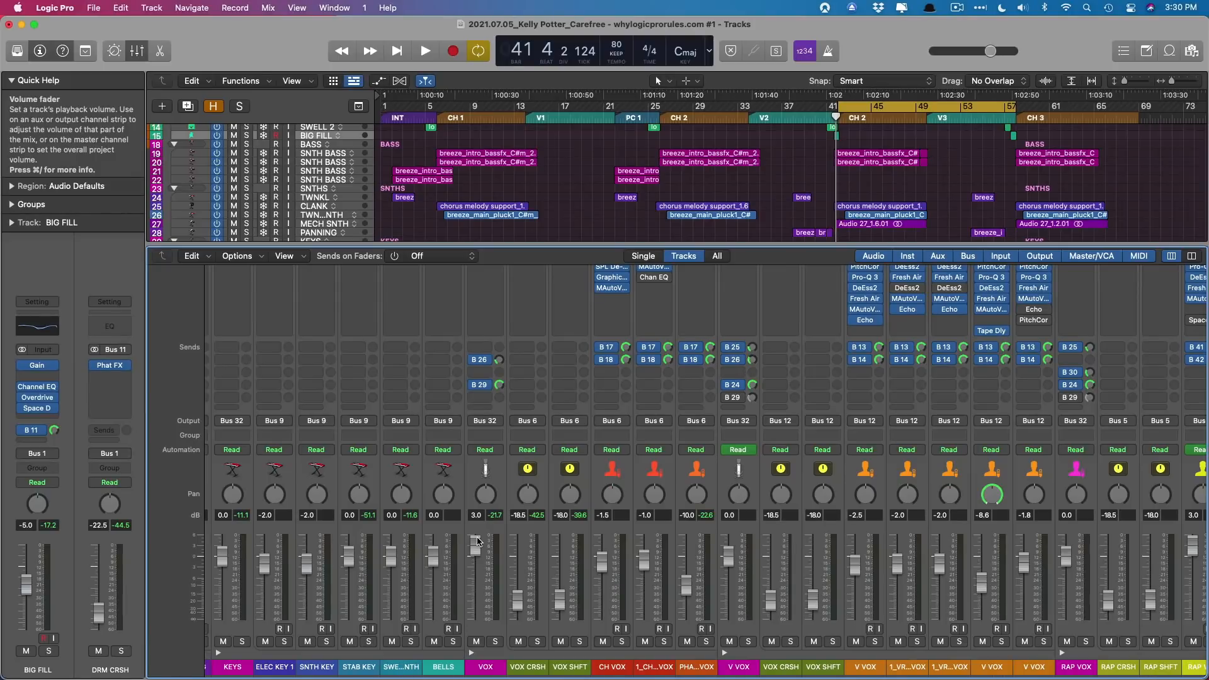
key("space")
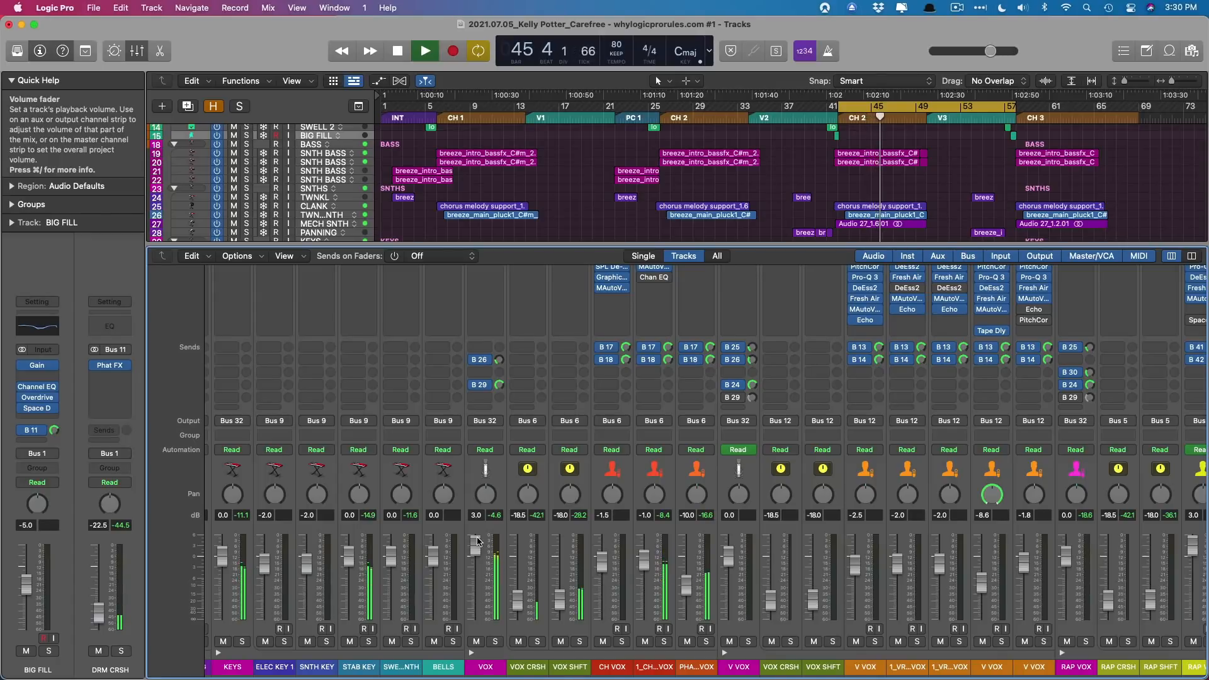
key("space")
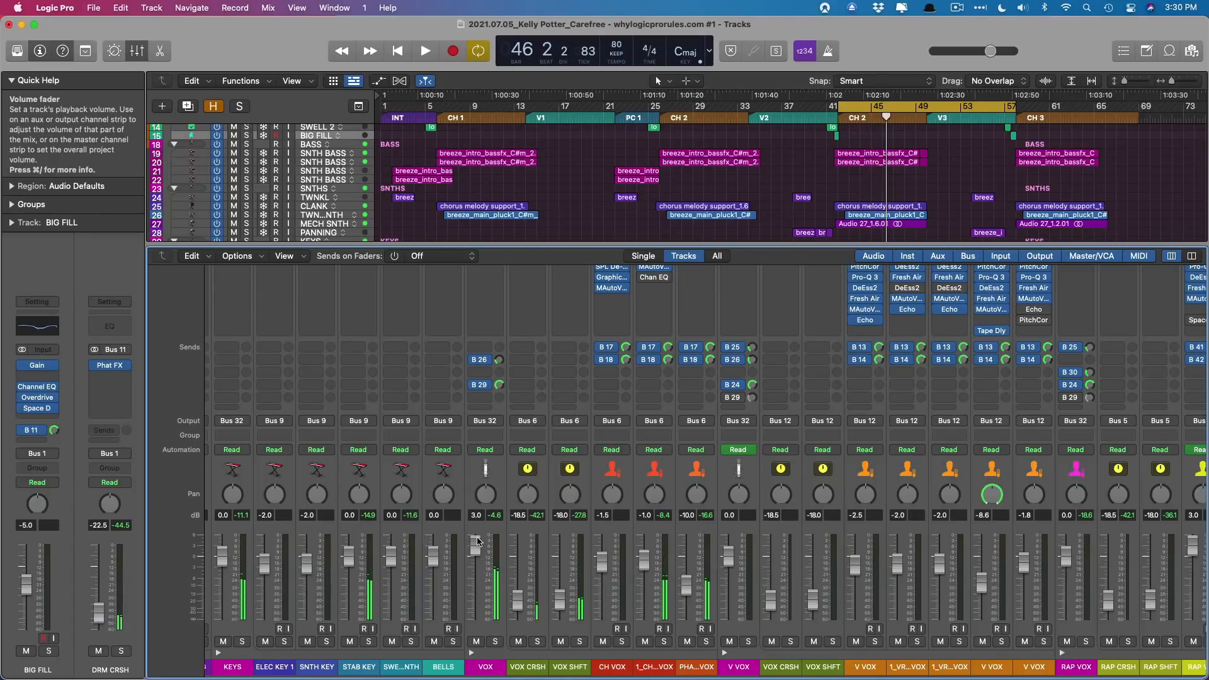
Lower the VOX stack's fader to -3.0 dB, audition the looped chorus, and return the fader to 0.0 dB
left_click_drag(476, 541, 476, 567)
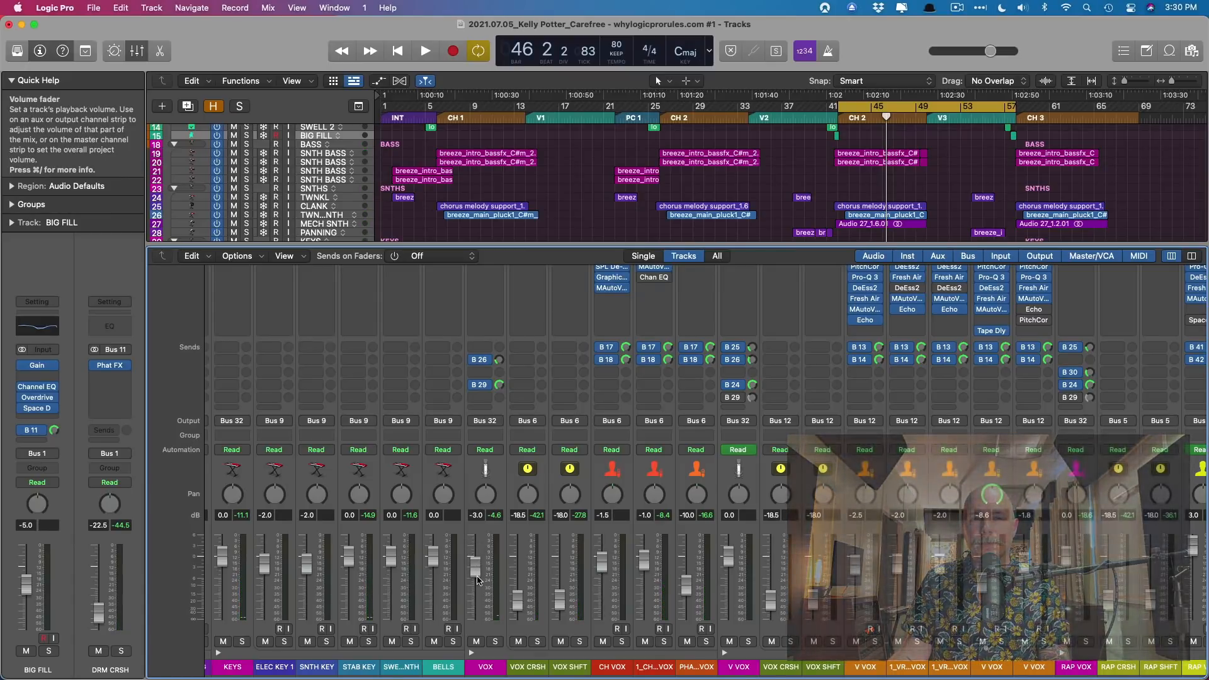
key("space")
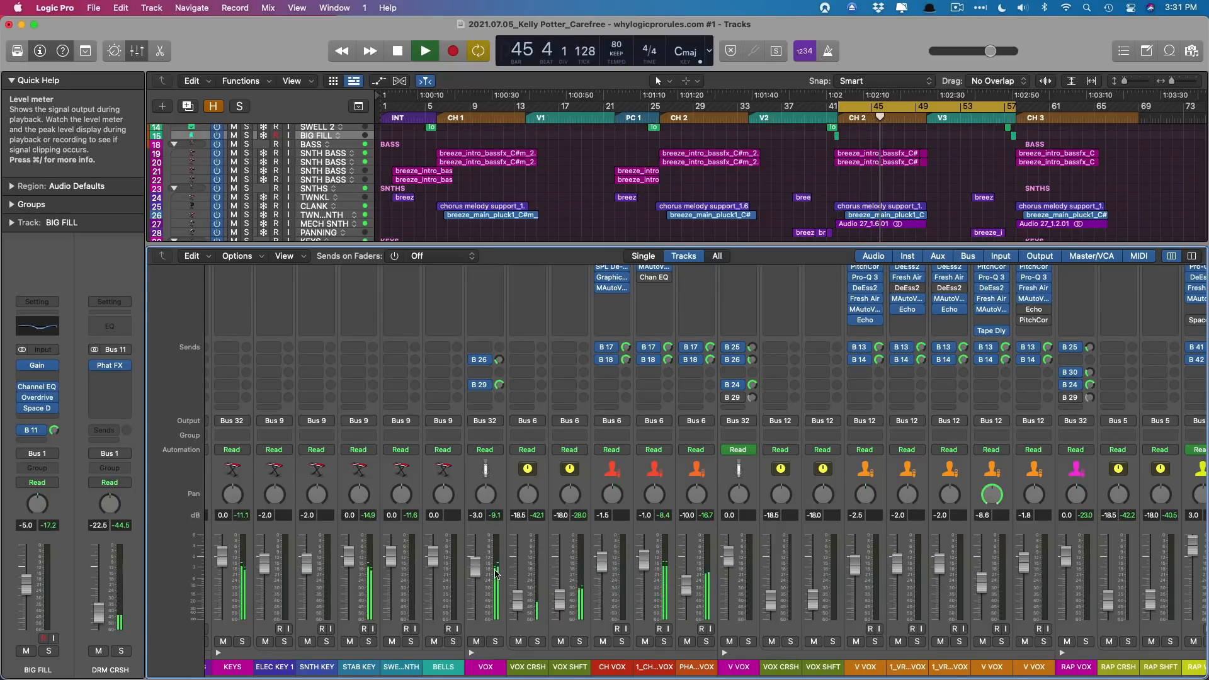
key("space")
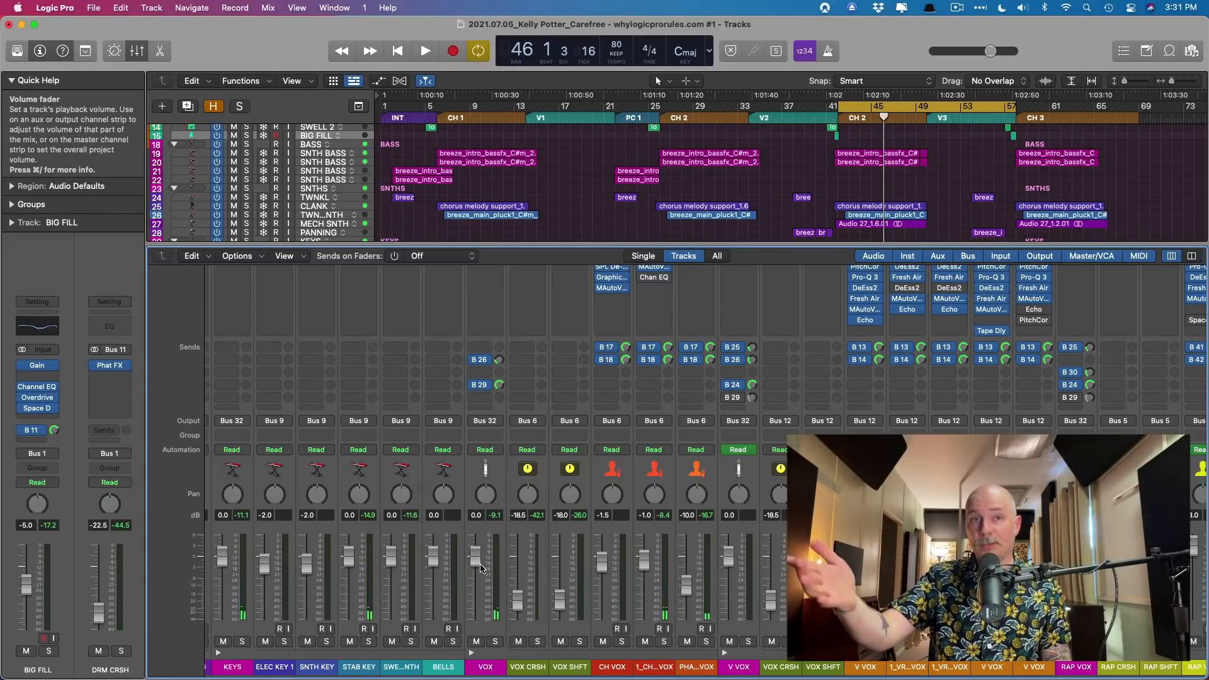
Play the looped chorus with the VOX stack's fader at 0.0 dB, and stop playback
key("space")
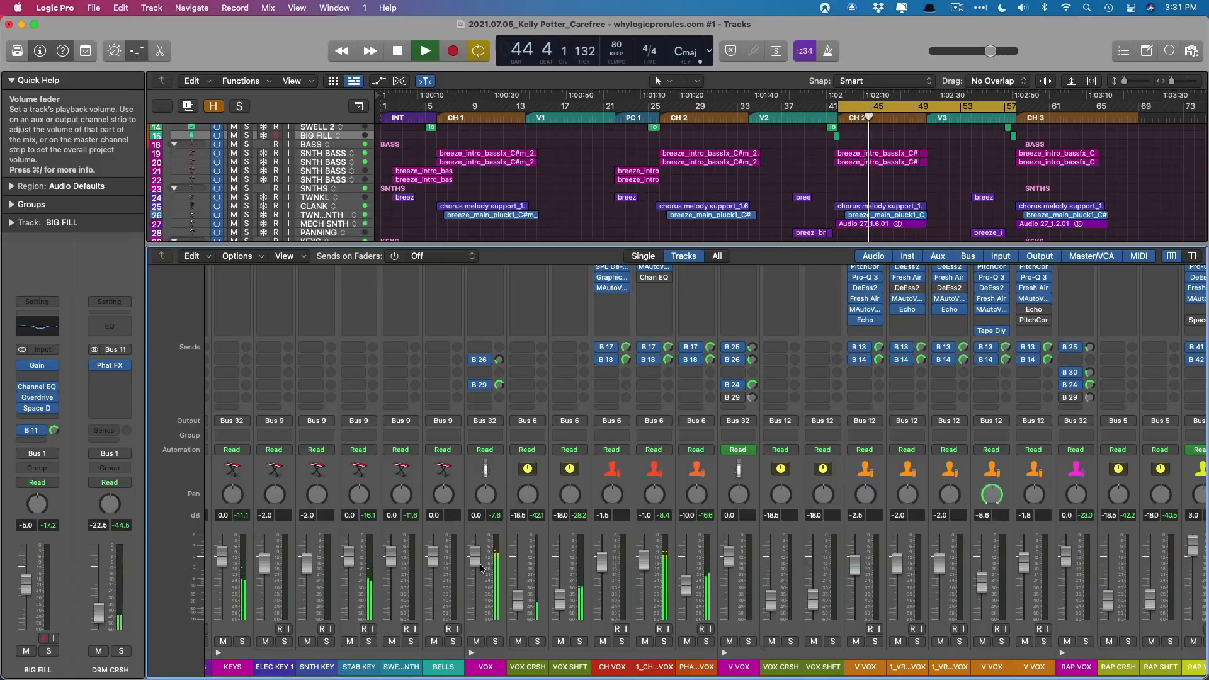
key("space")
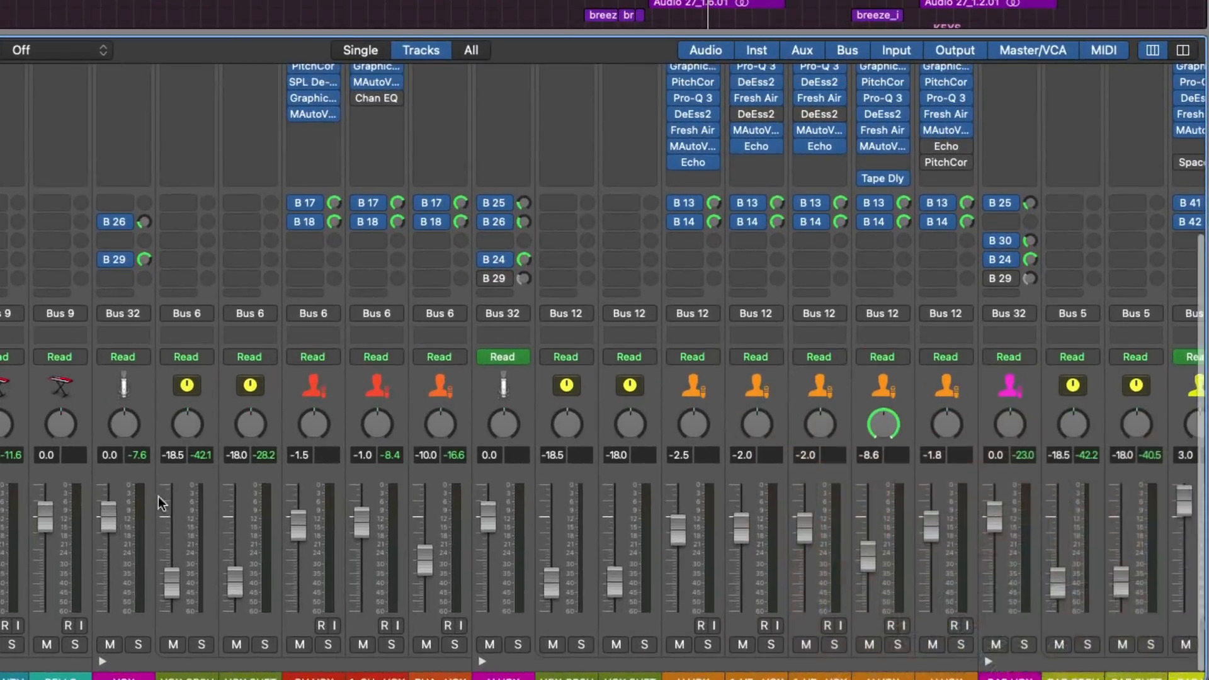
scroll(984, 439, "up", 5)
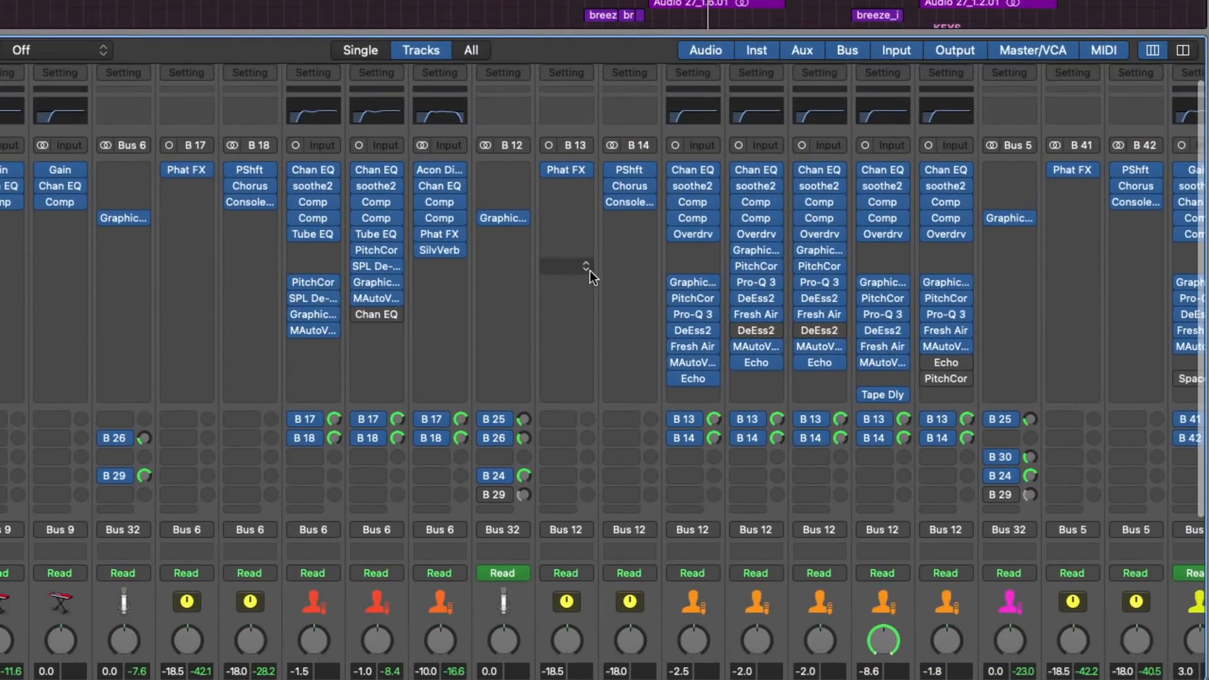
scroll(596, 270, "left", 10)
scroll(596, 269, "left", 7)
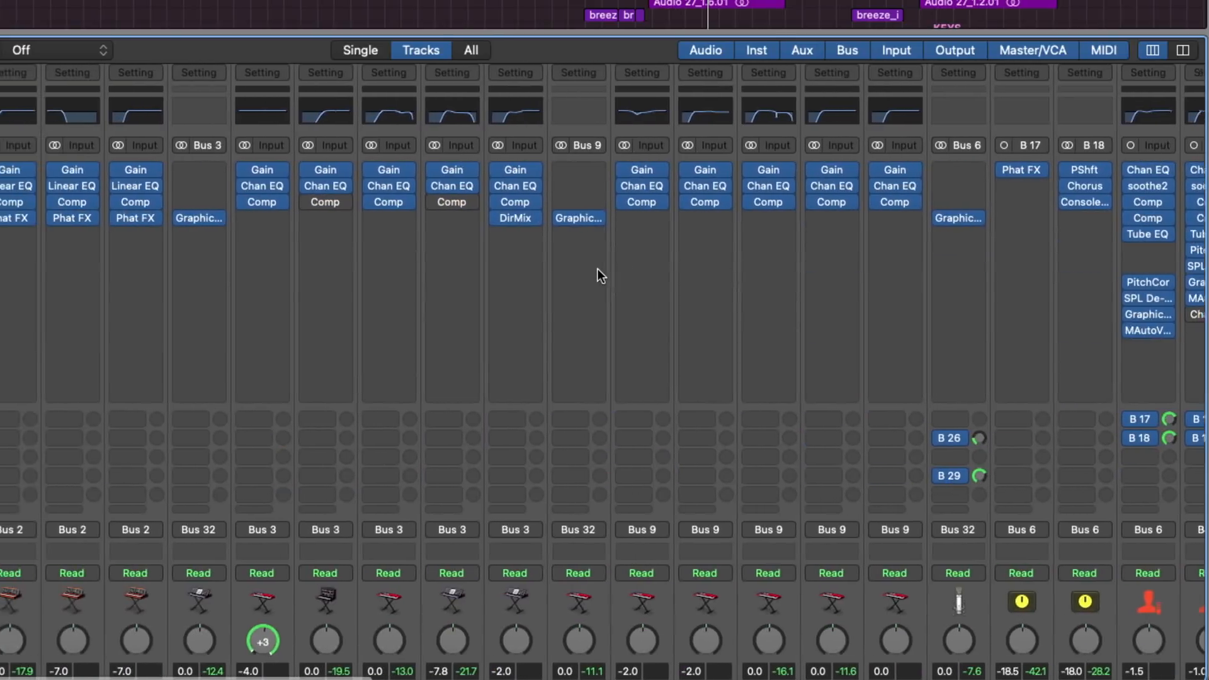
scroll(598, 270, "left", 7)
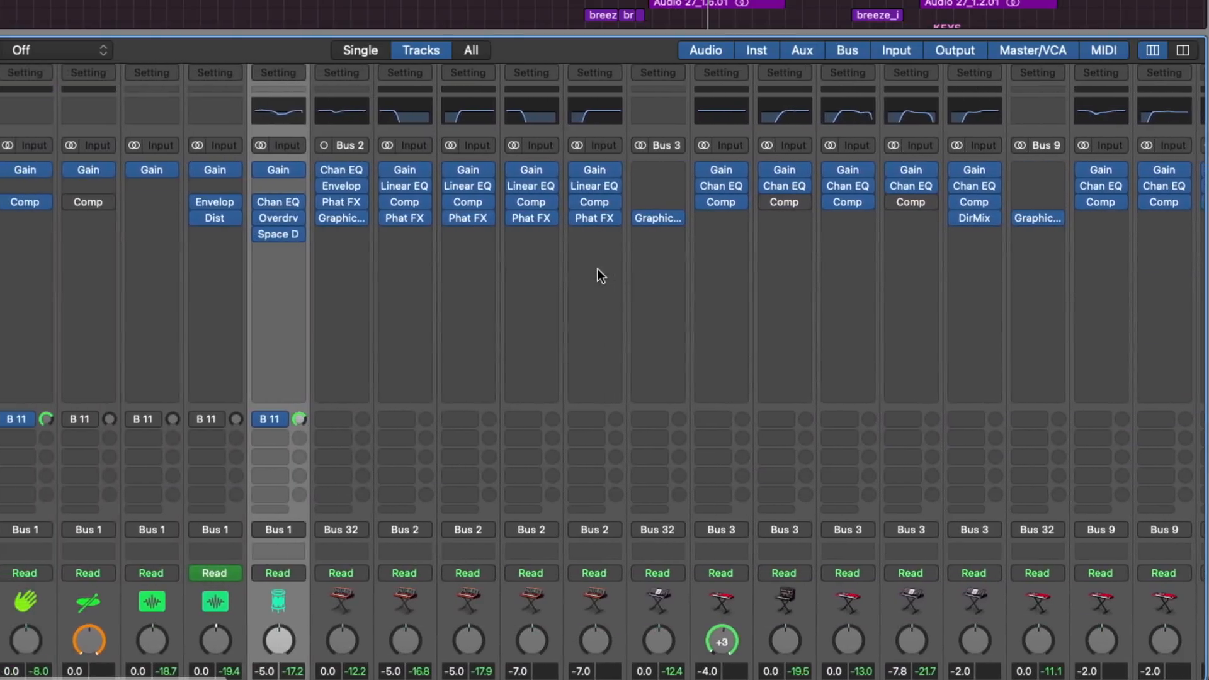
scroll(597, 269, "right", 1)
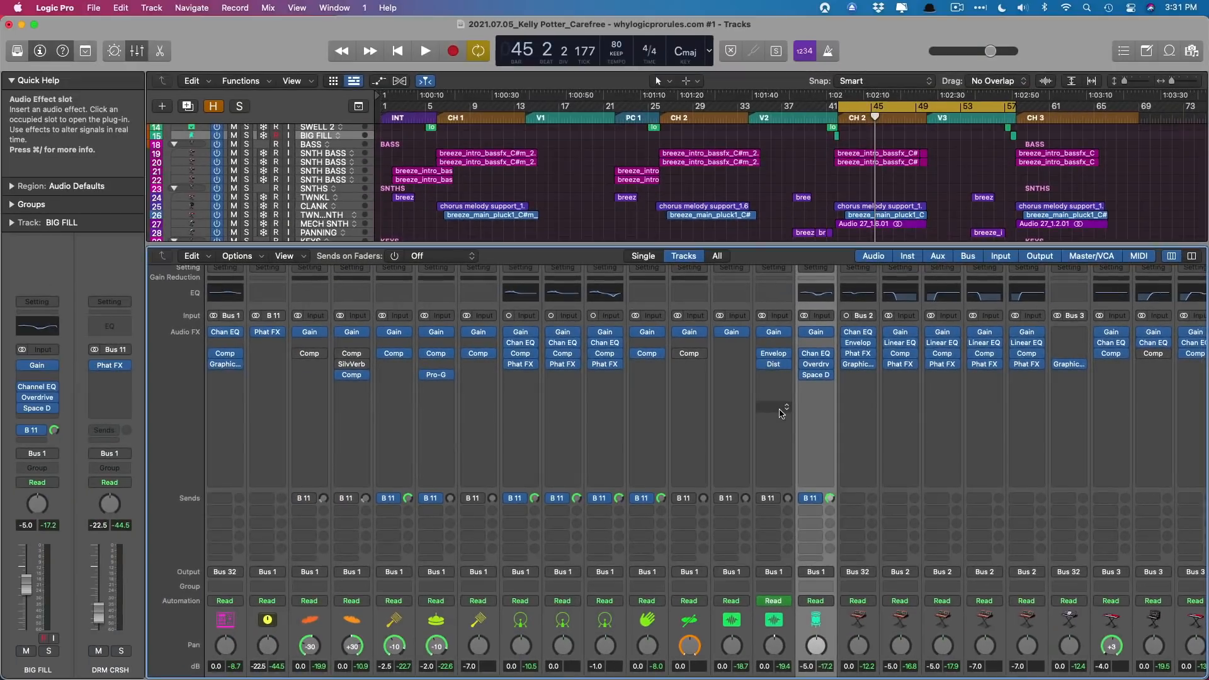
Hide the mixer, solo the SNTHS stack and select its track with the chorus regions zoomed in
key("x")
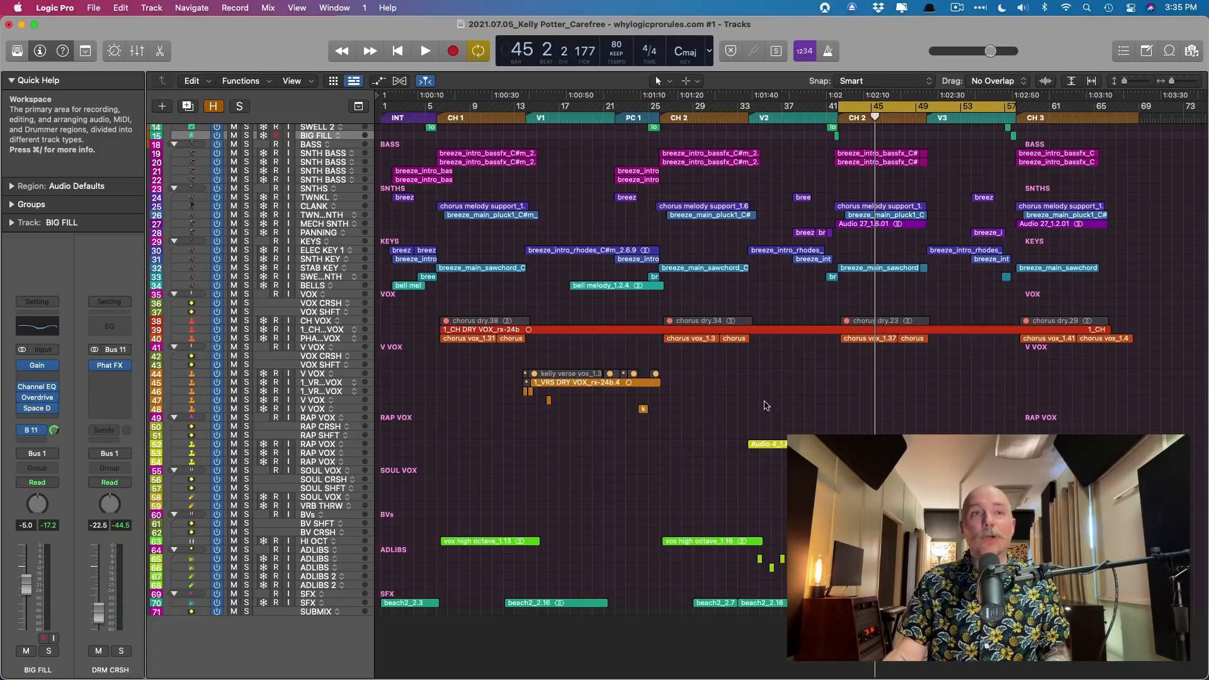
left_click(247, 188)
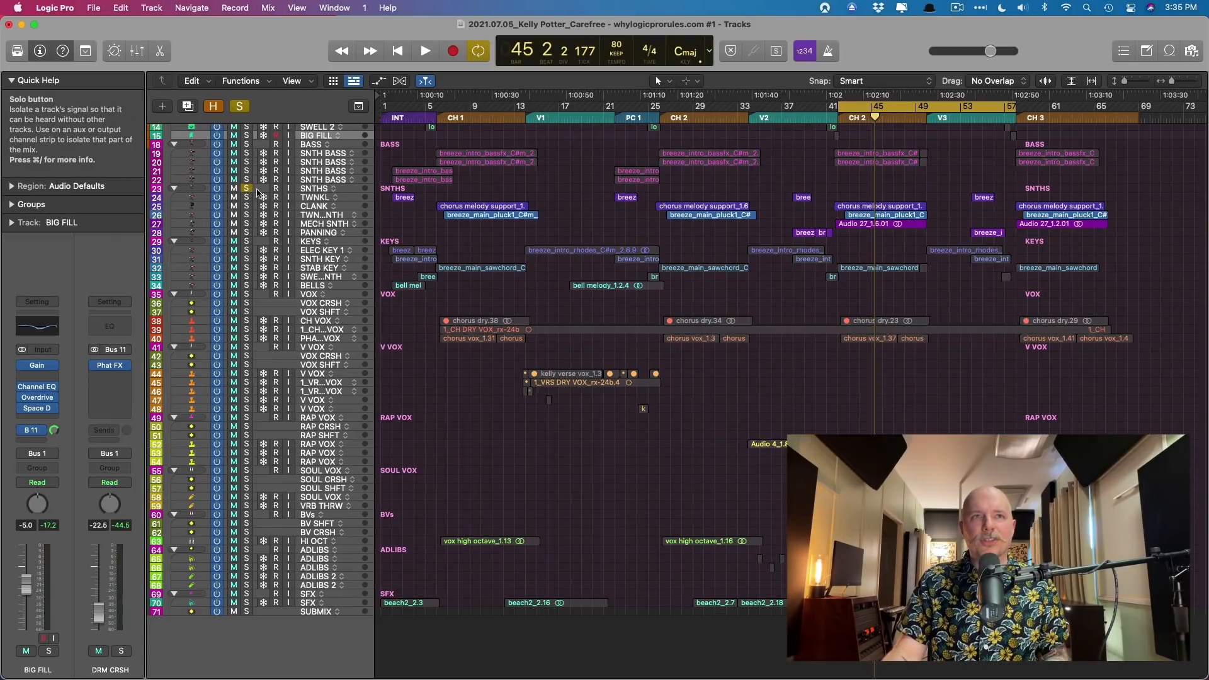
left_click_drag(856, 184, 986, 259)
scroll(823, 281, "left", 5)
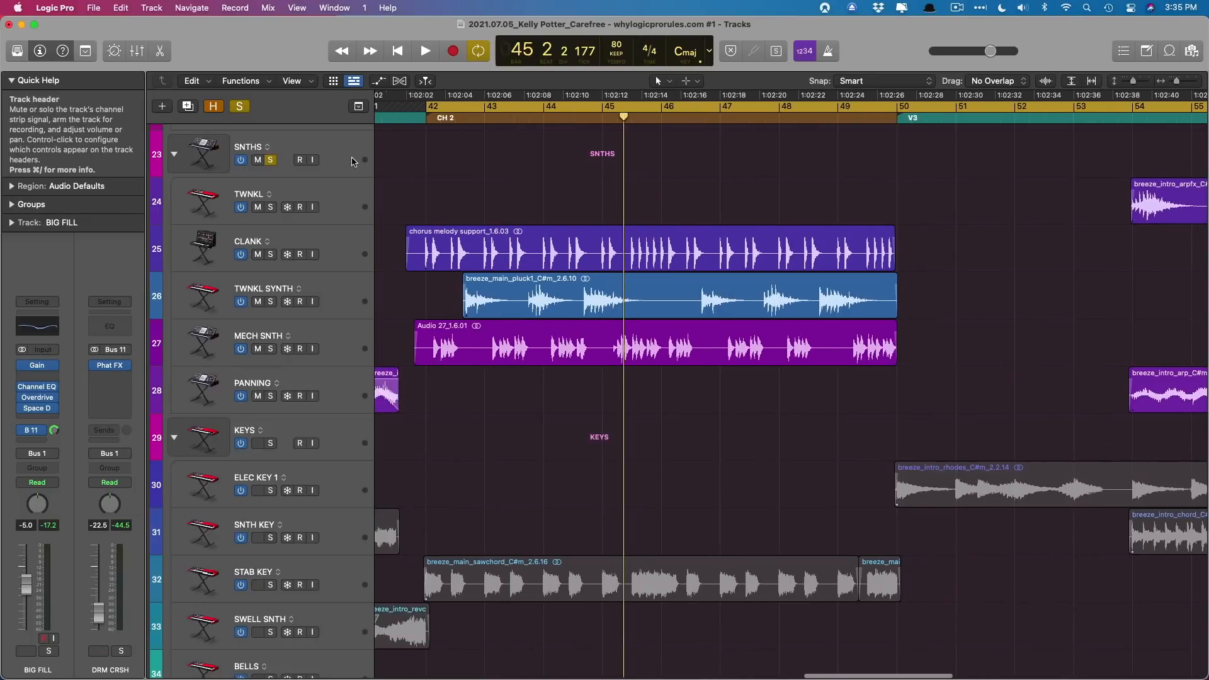
left_click(353, 161)
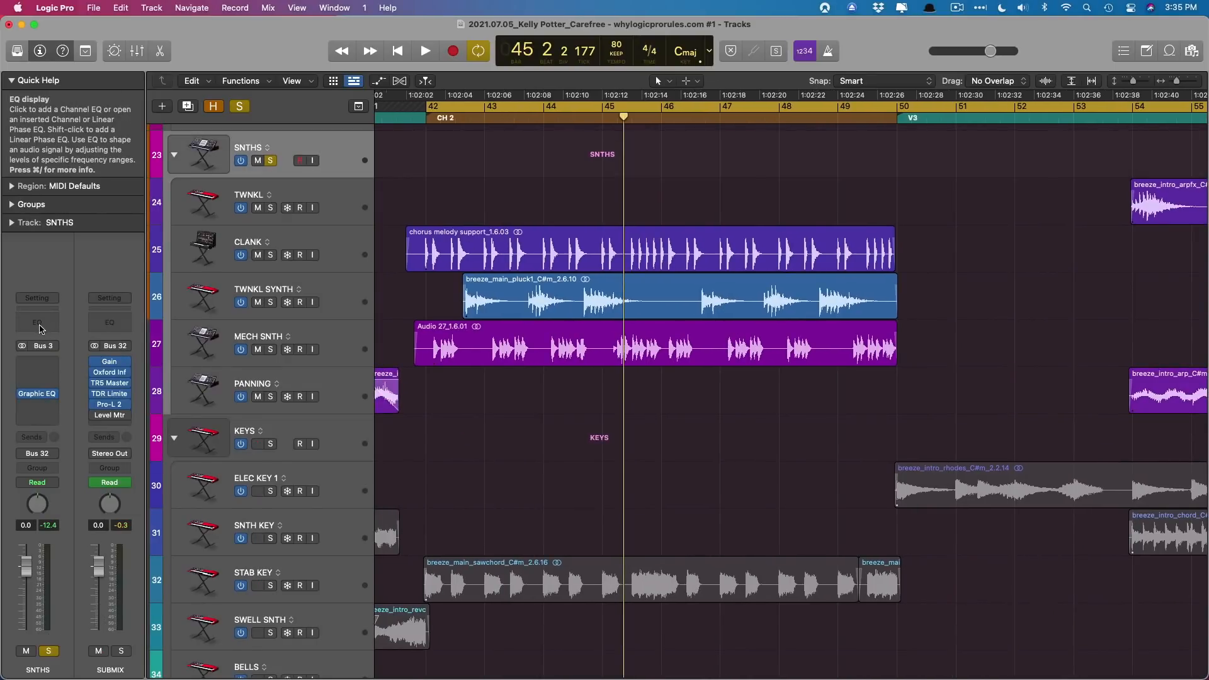
Add a Channel EQ to the SNTHS stack, set its high cut to 432 Hz and audition the soloed synths
left_click(39, 325)
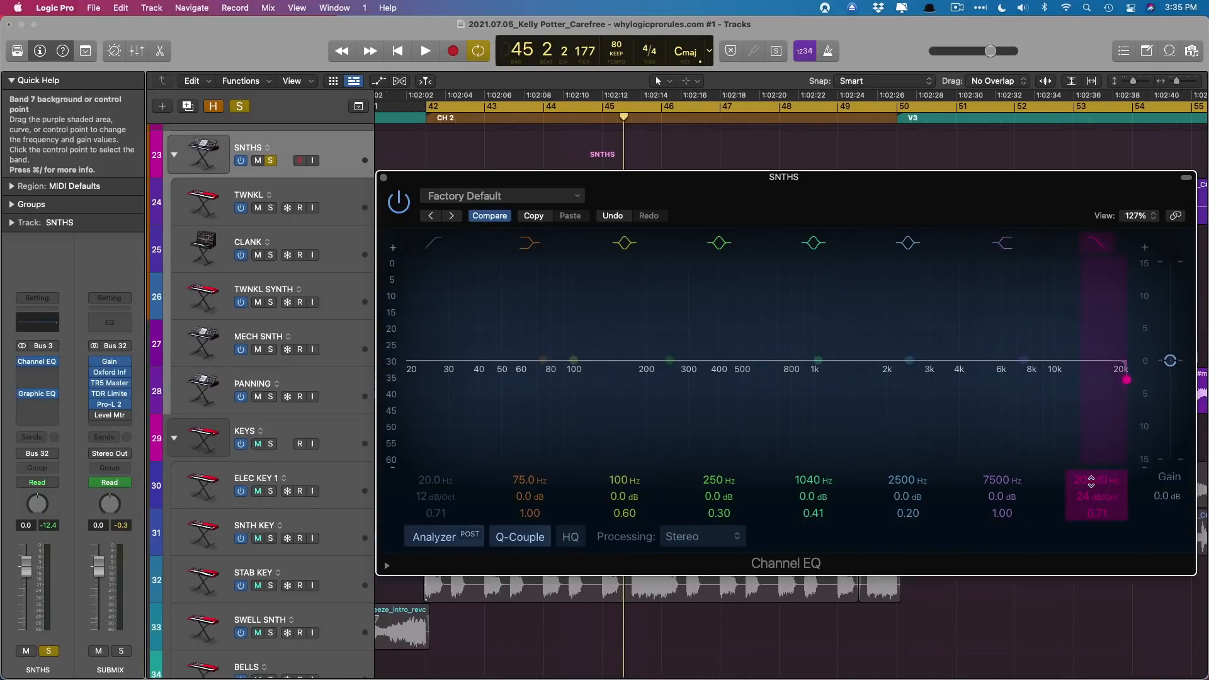
left_click_drag(1091, 482, 1091, 573)
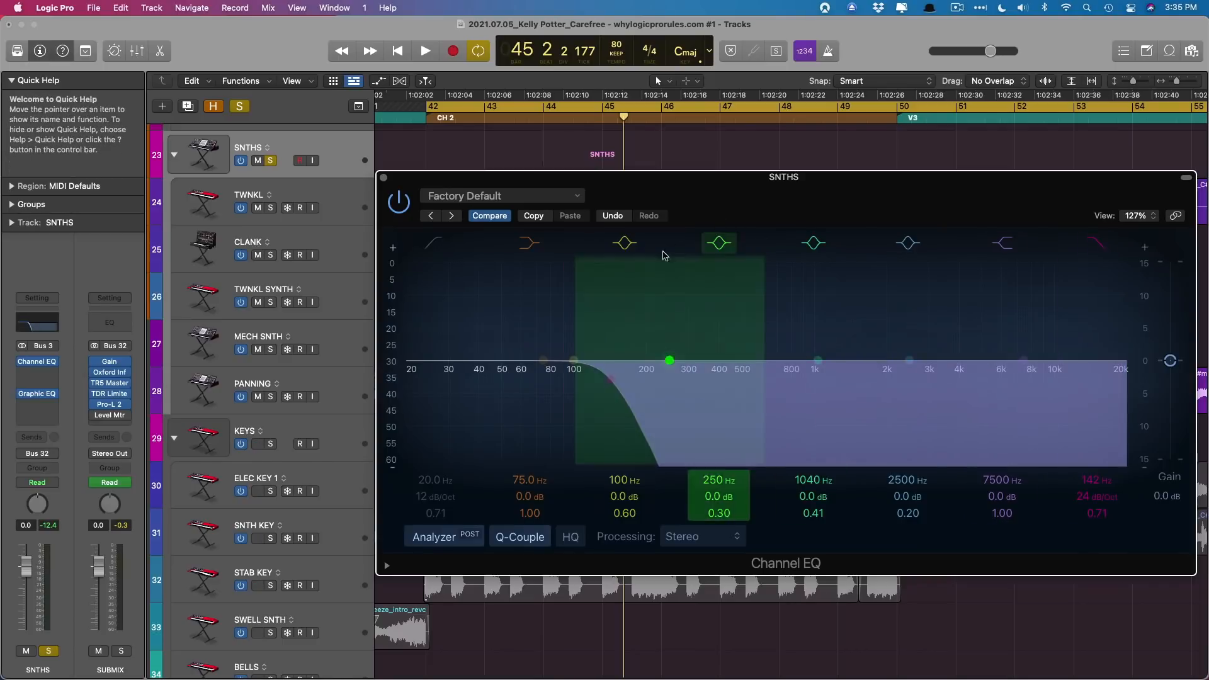
key("space")
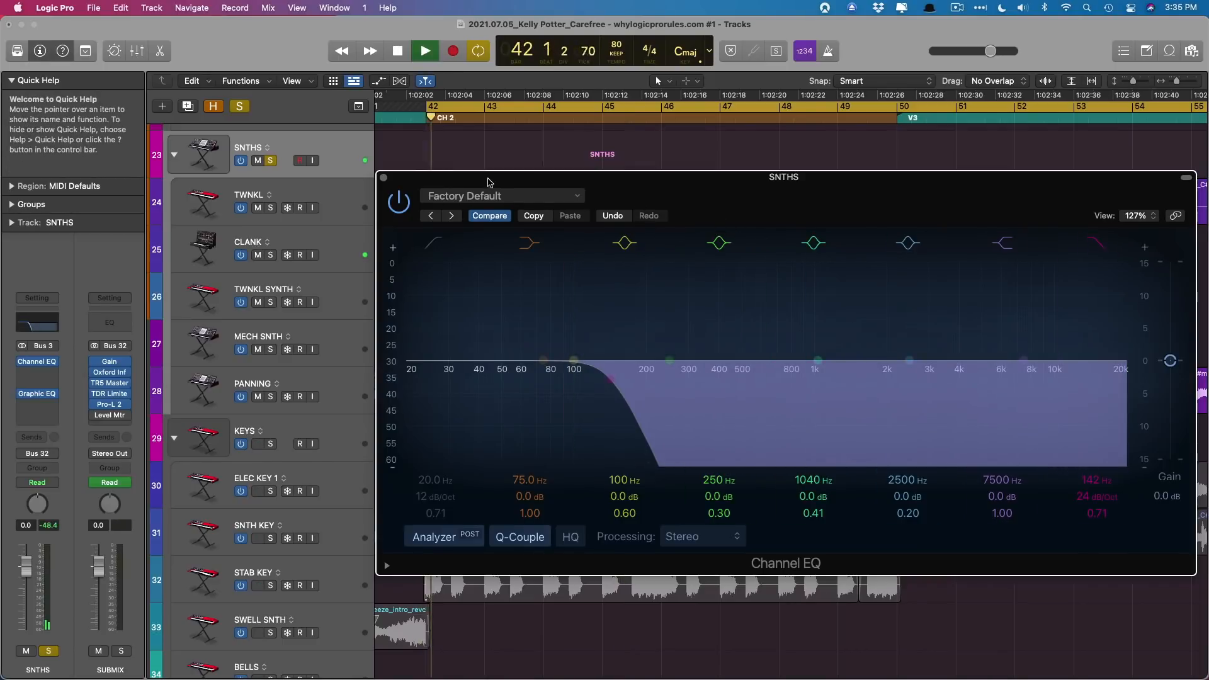
mouse_move(1096, 480)
left_mouse_down()
mouse_move(1096, 412)
mouse_move(1096, 461)
left_mouse_up()
scroll(315, 412, "up", 1)
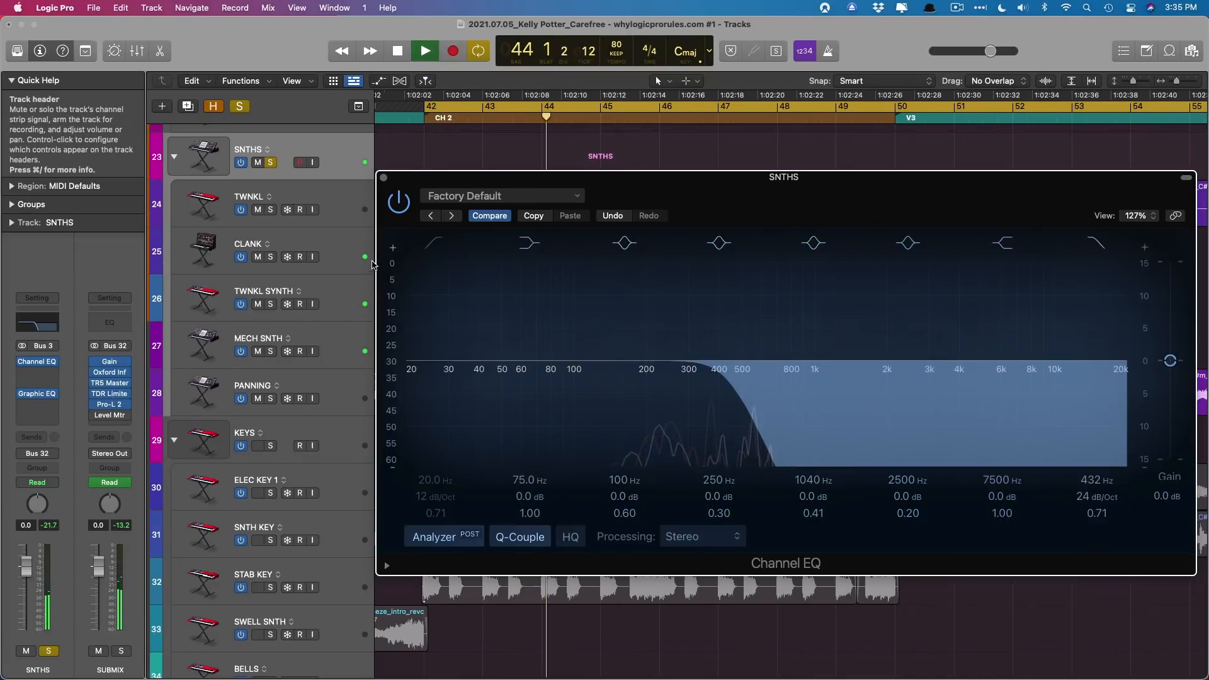
key("space")
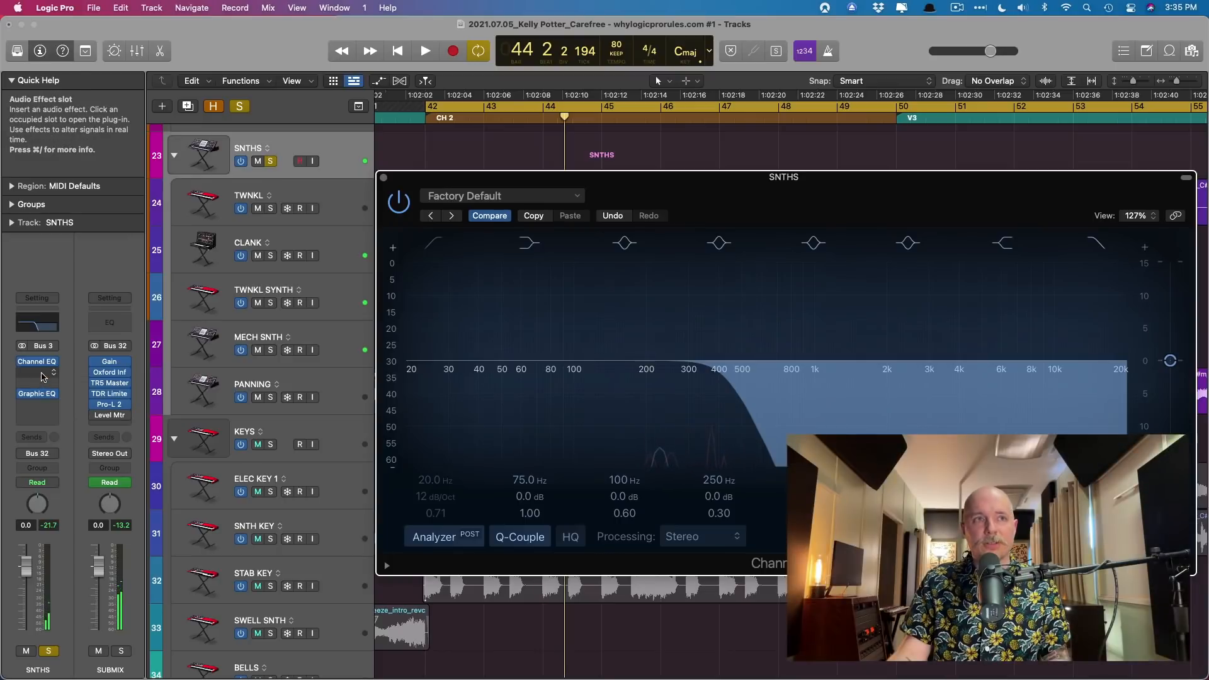
Add a second Channel EQ to the SNTHS stack, boost its high shelf by 13.9 dB at 1020 Hz and audition the soloed synths
left_click(43, 377)
left_click(54, 413)
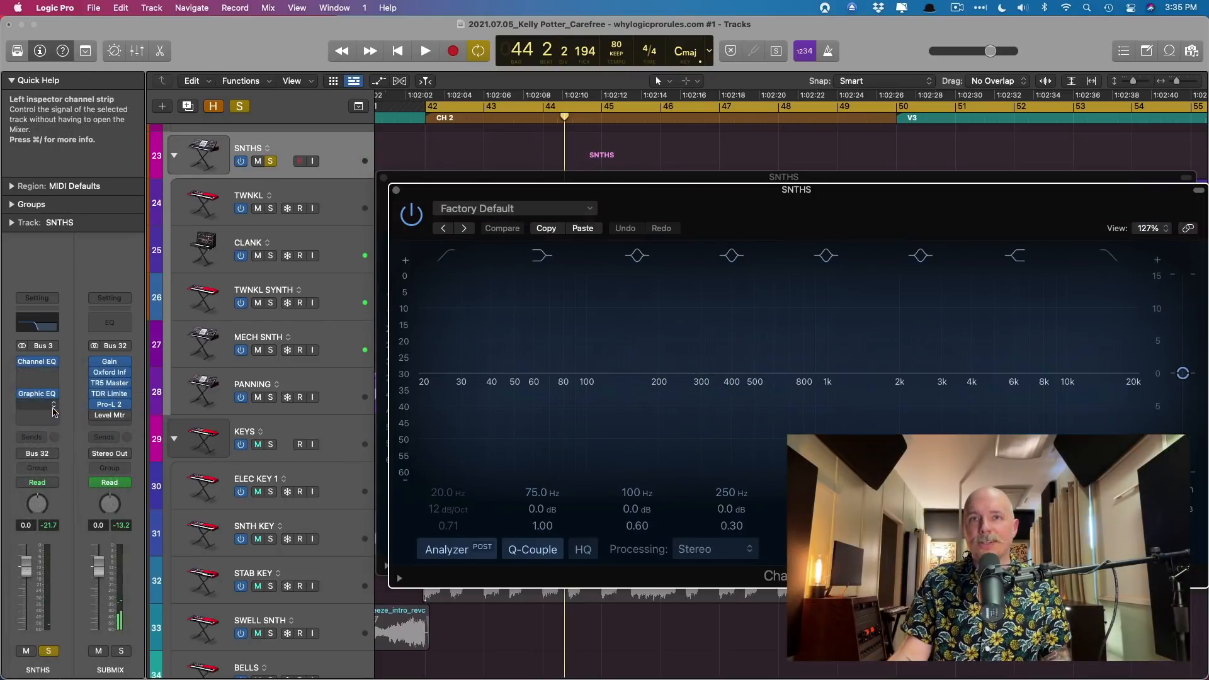
key("space")
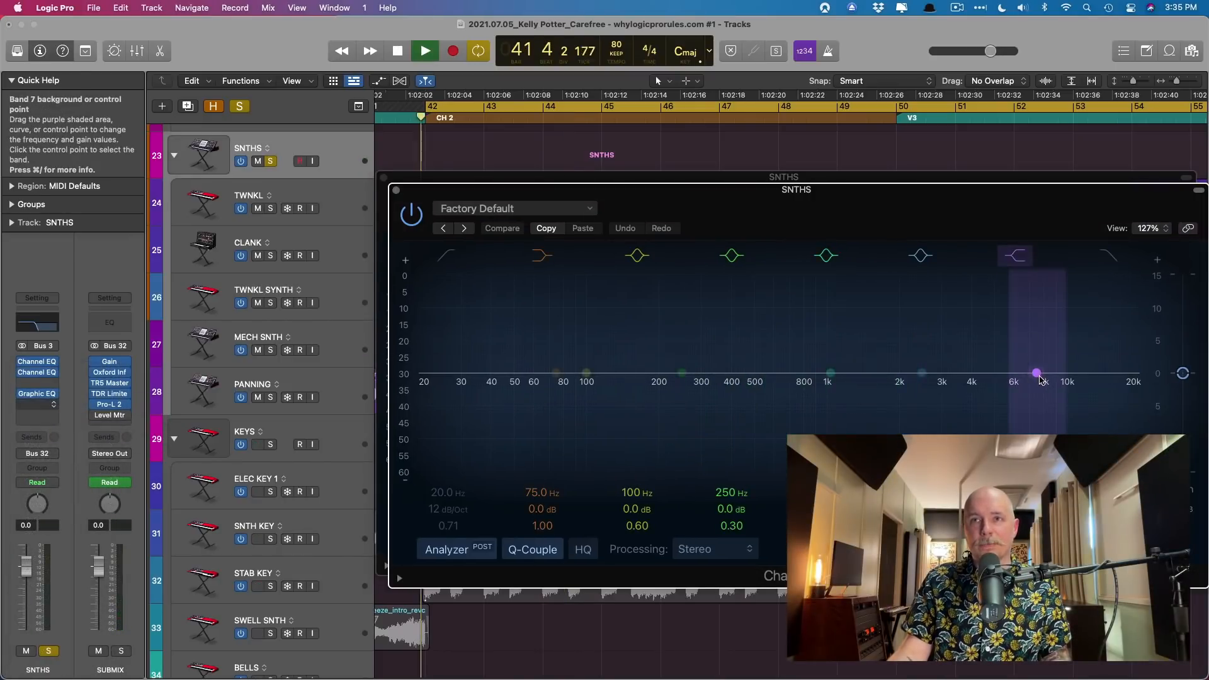
mouse_move(1041, 379)
left_mouse_down()
mouse_move(916, 283)
mouse_move(860, 274)
left_mouse_up()
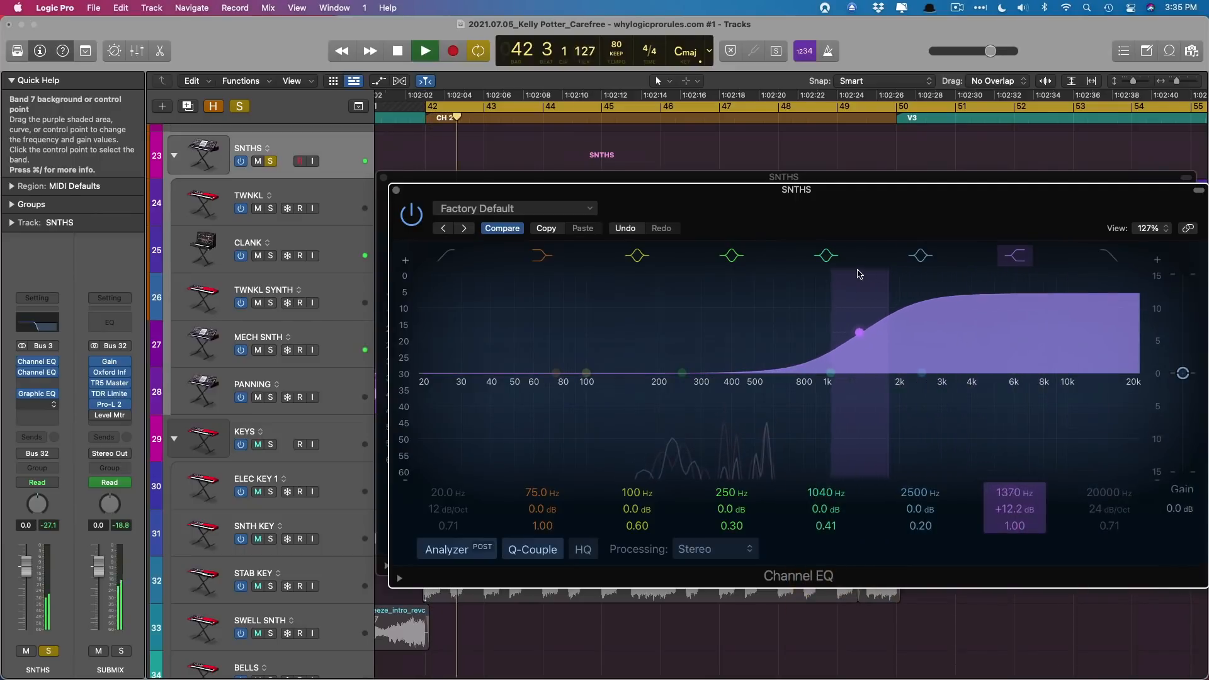
left_click_drag(829, 224, 670, 278)
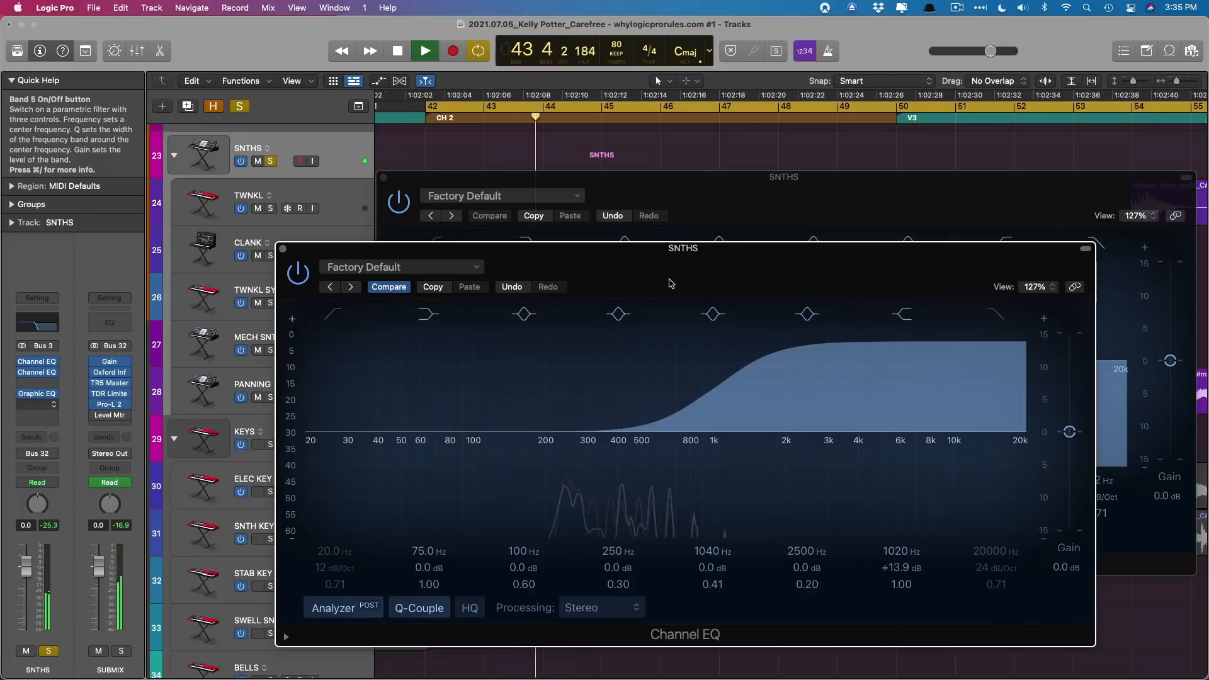
key("space")
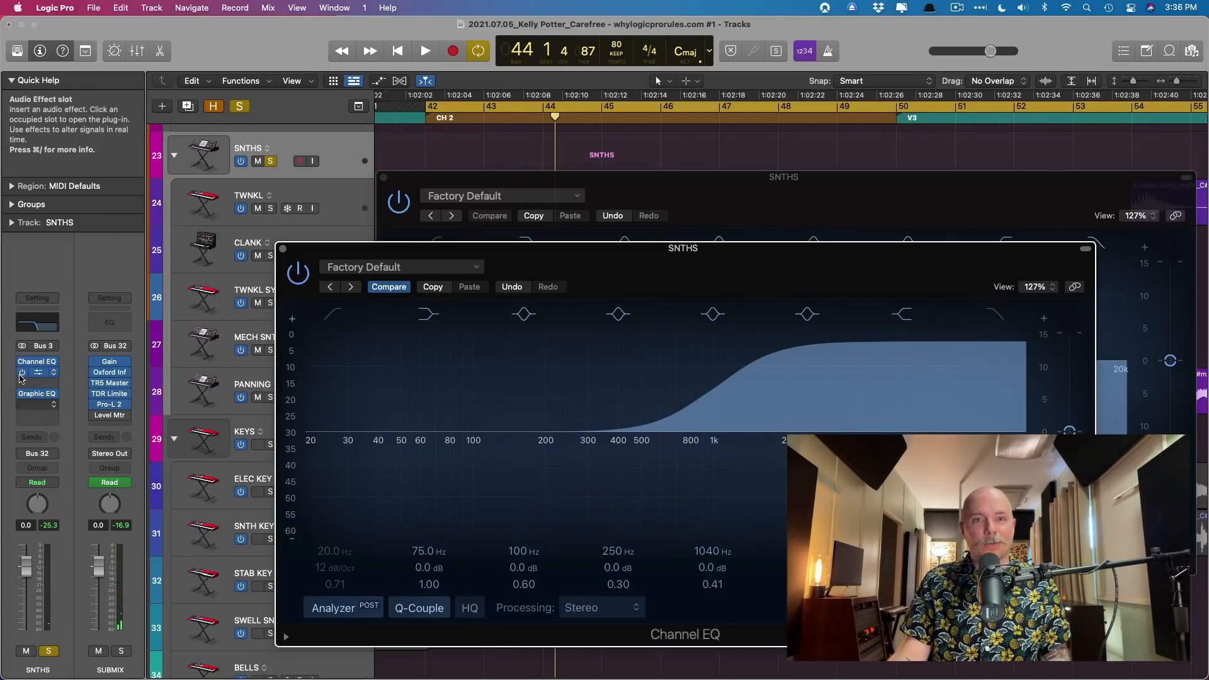
Bypass both Channel EQs on the SNTHS stack, audition the soloed synths, and close the EQ windows
left_click(22, 372)
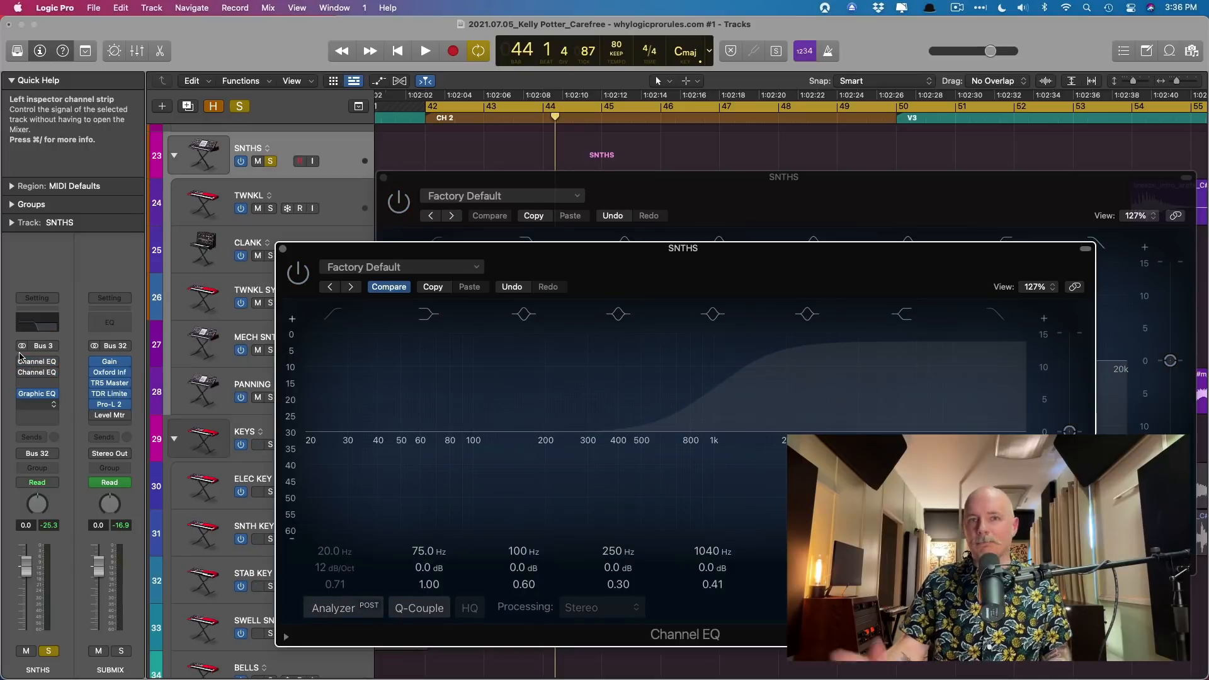
key("space")
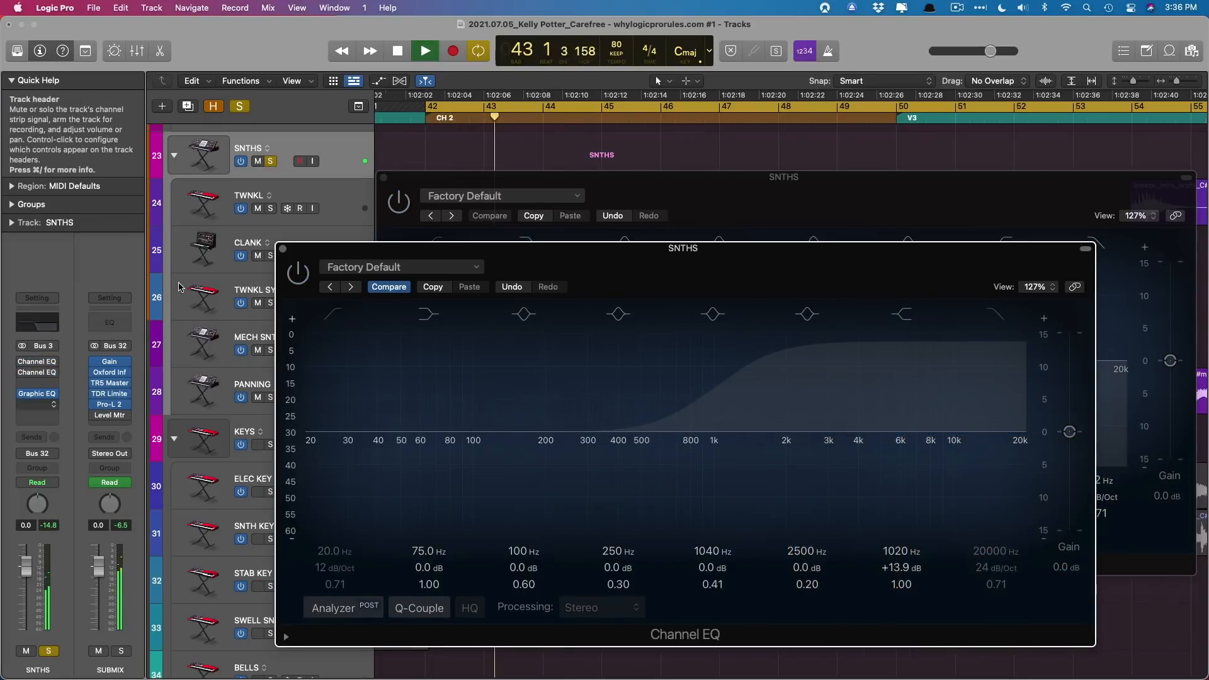
key("space")
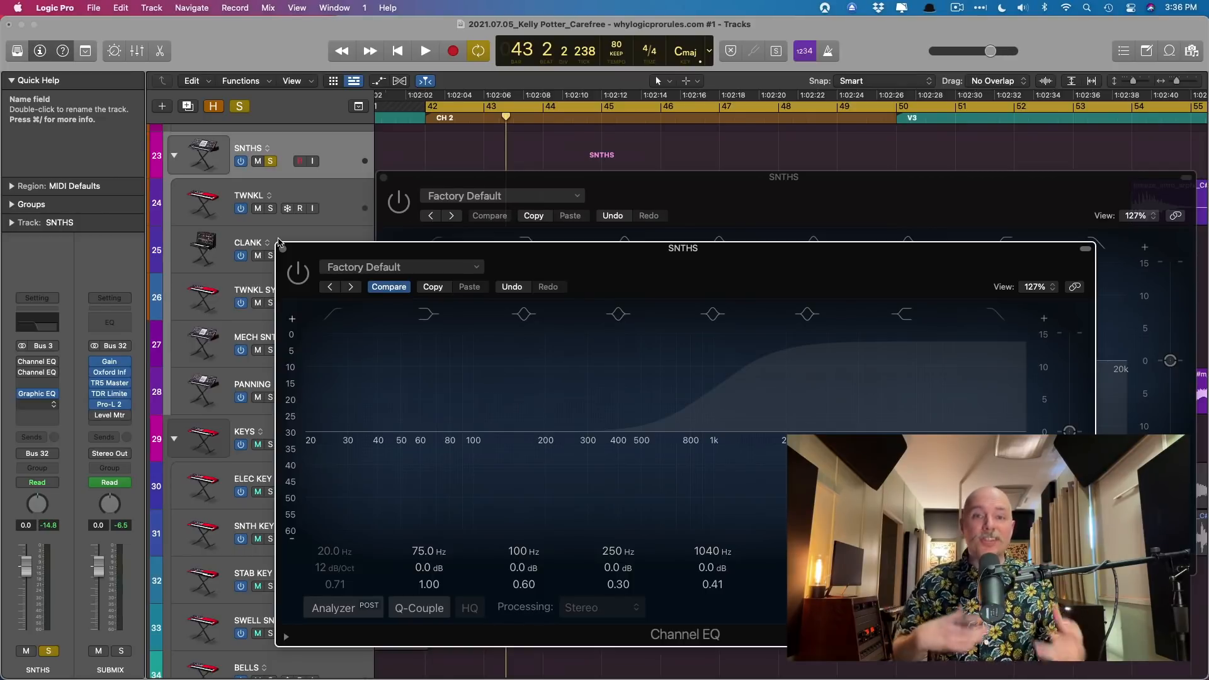
left_click(282, 247)
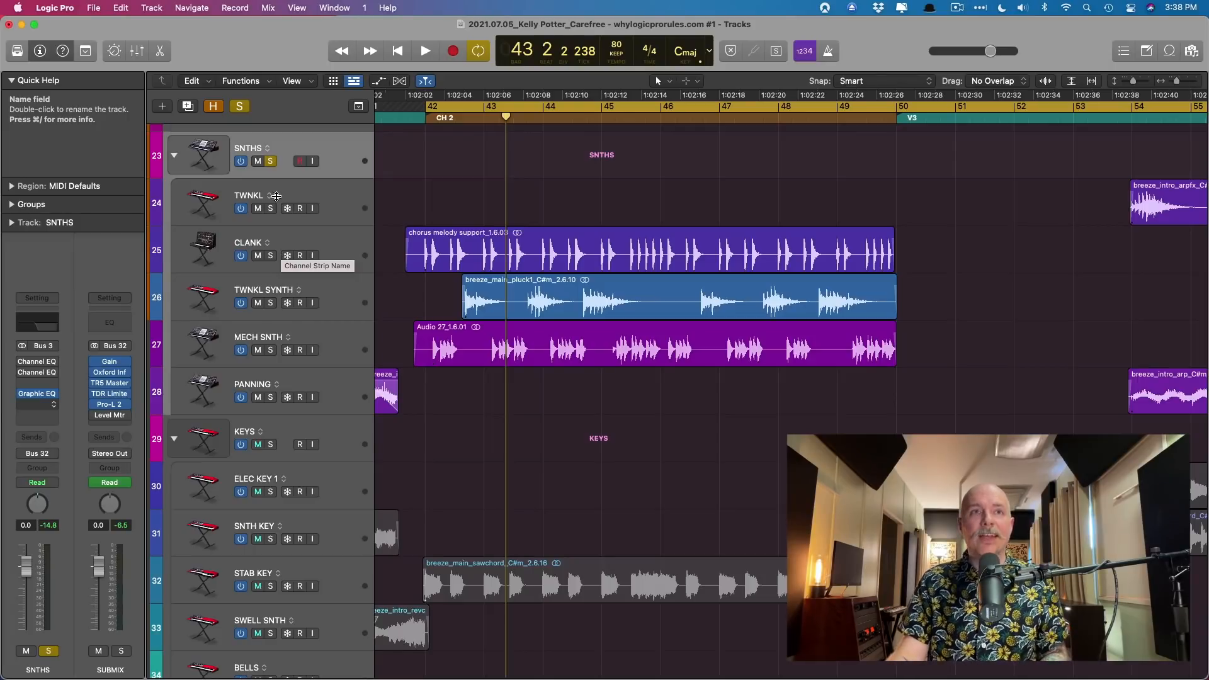
Unsolo the SNTHS stack, turn off cycle mode, and zoom in on the BIG FILL region leading into CH 2
left_click(273, 162)
key("z")
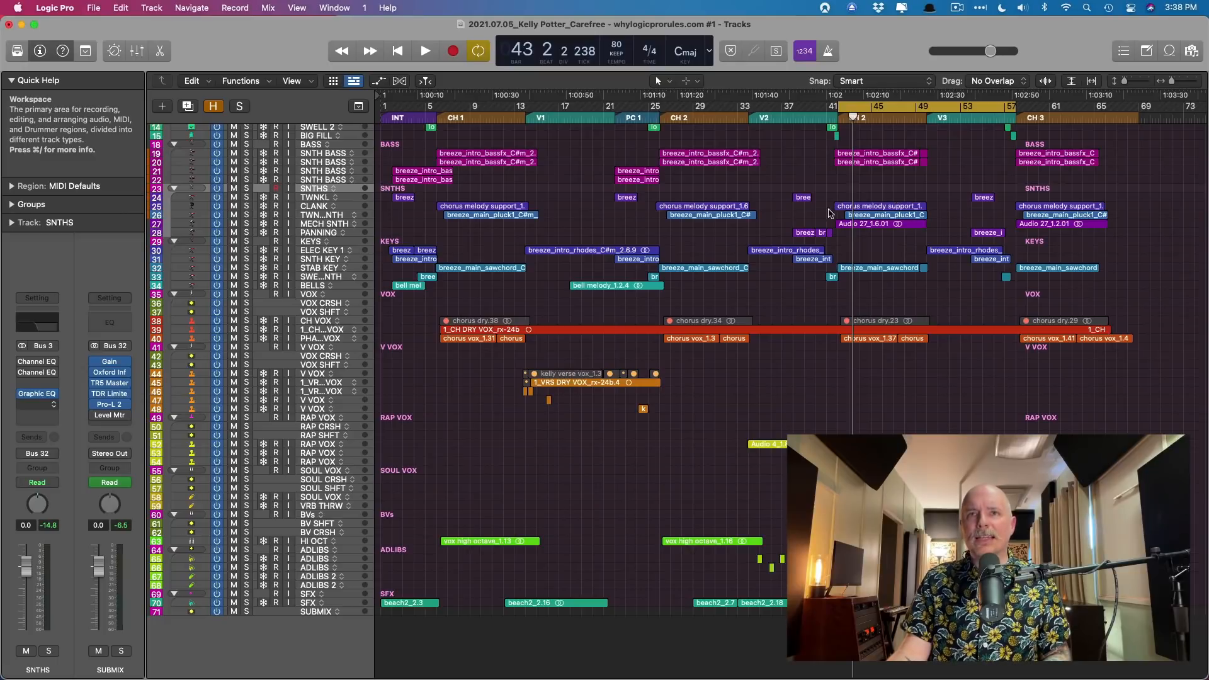
key("c")
key("z")
scroll(776, 257, "down", 3)
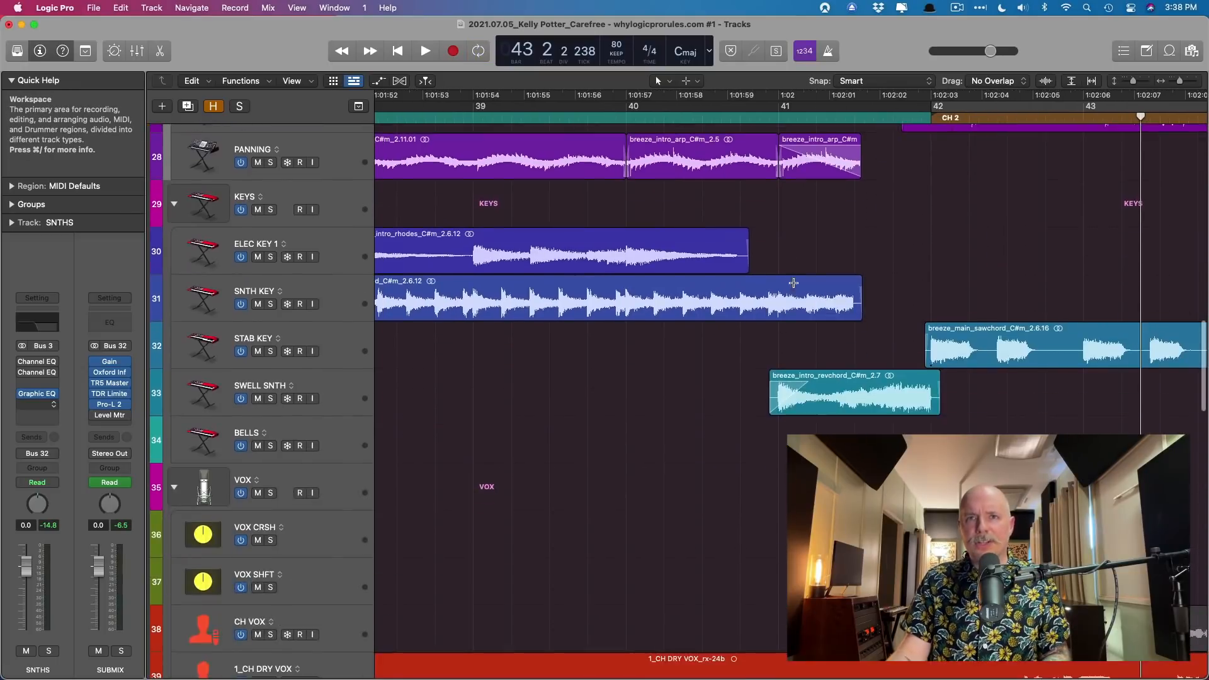
scroll(728, 422, "up", 10)
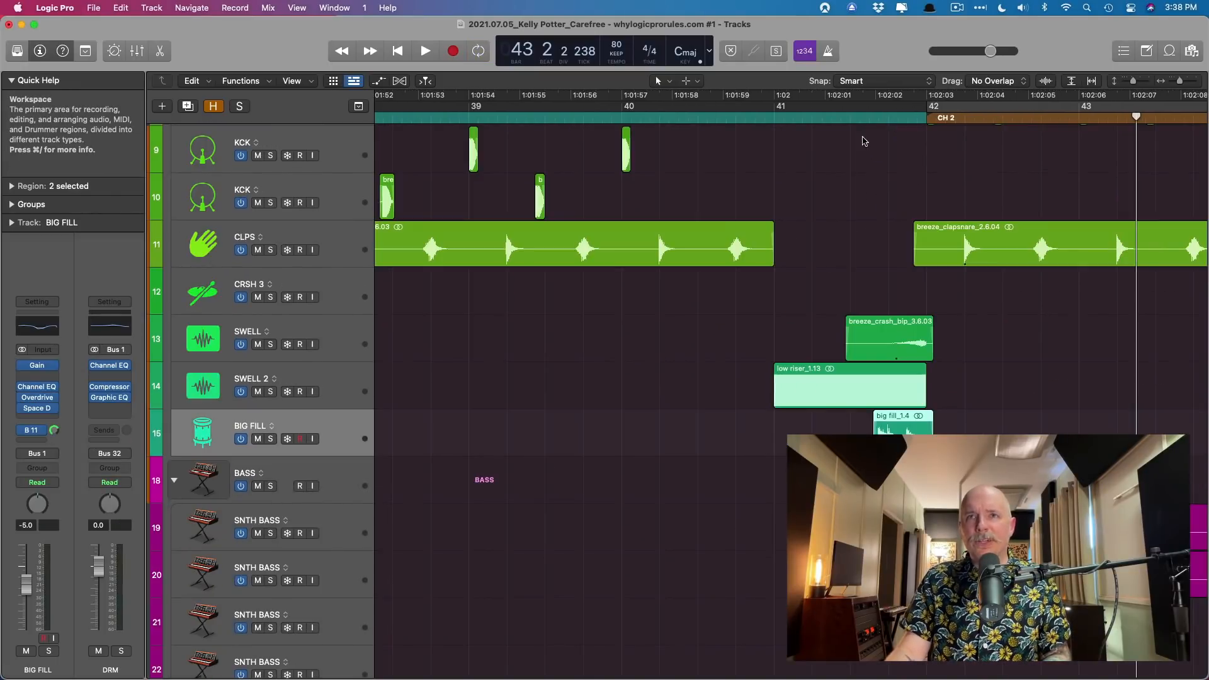
Audition the big fill leading into CH 2 with its effects on, and again with Channel EQ, Overdrive and Space Designer bypassed
left_click(861, 118)
key("space")
scroll(904, 279, "left", 3)
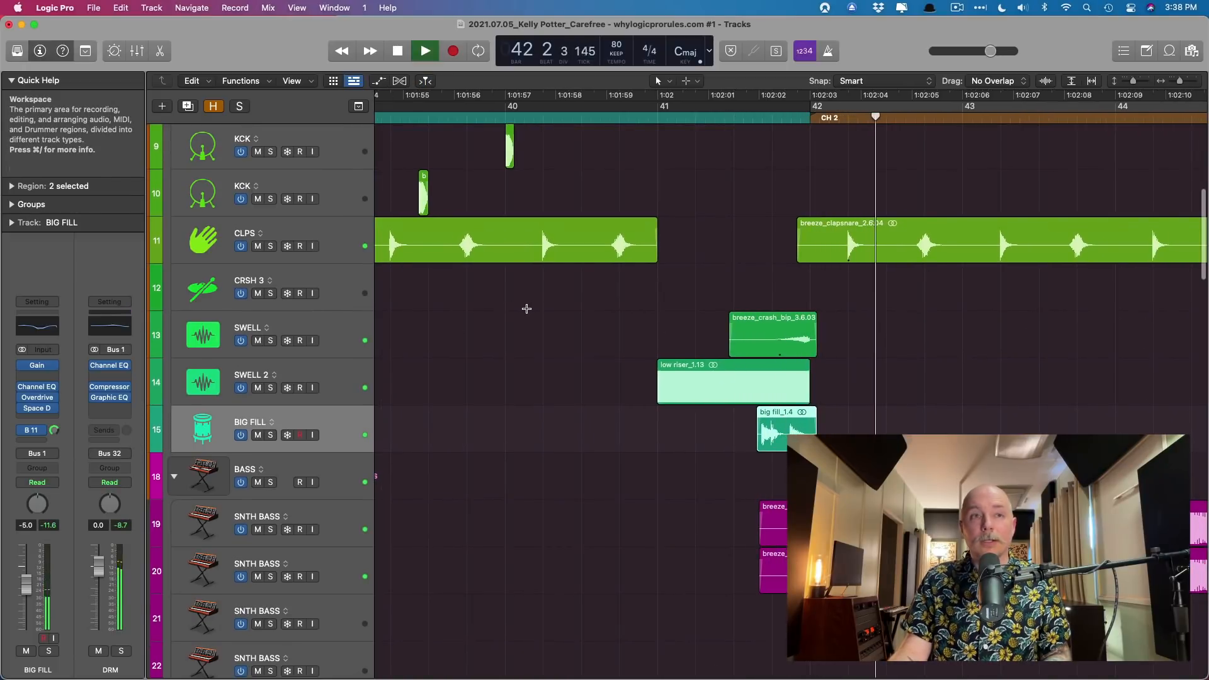
key("space")
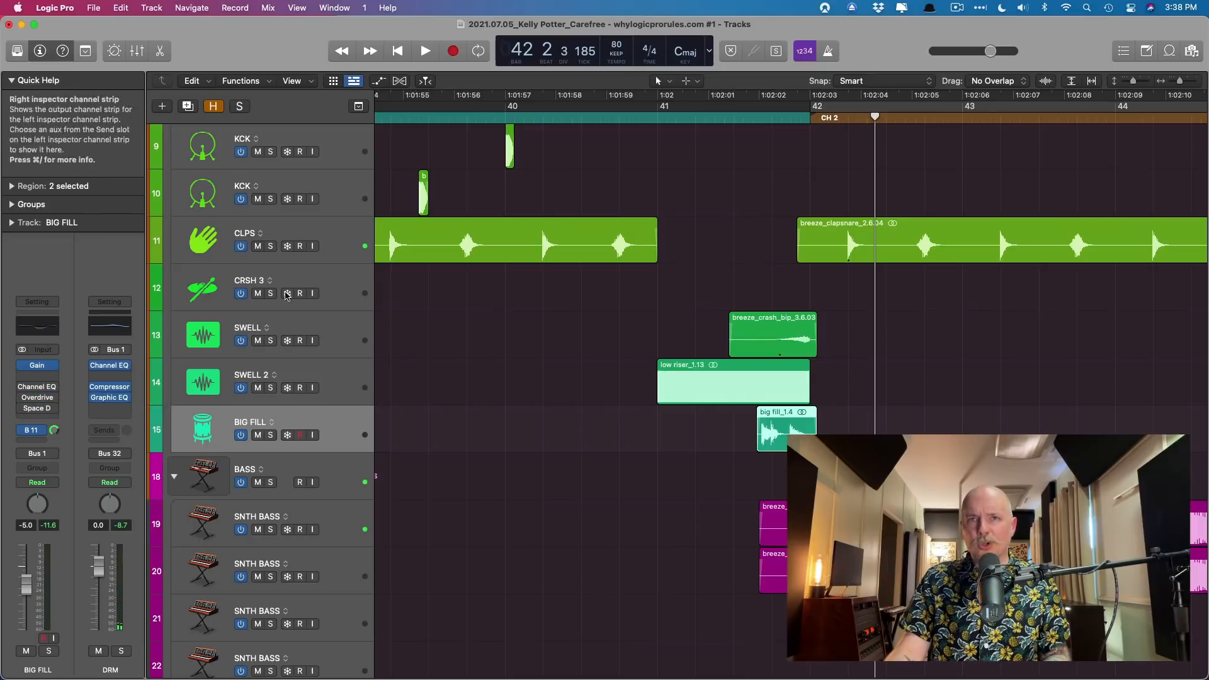
key("space")
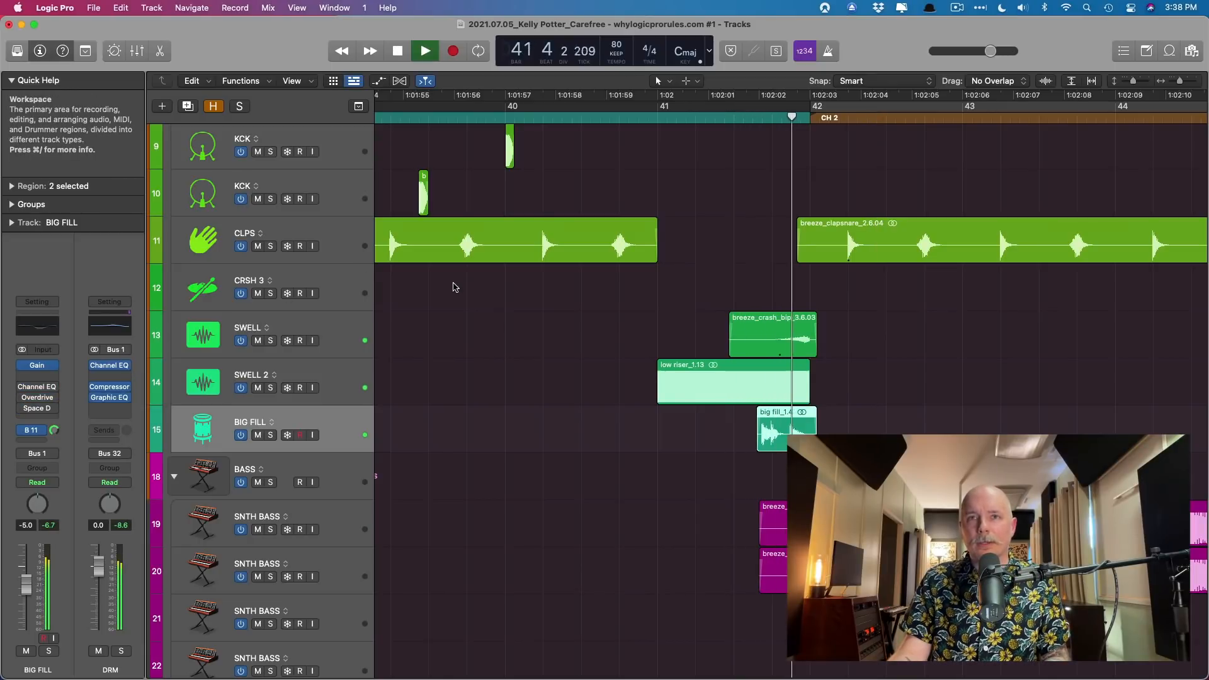
key("space")
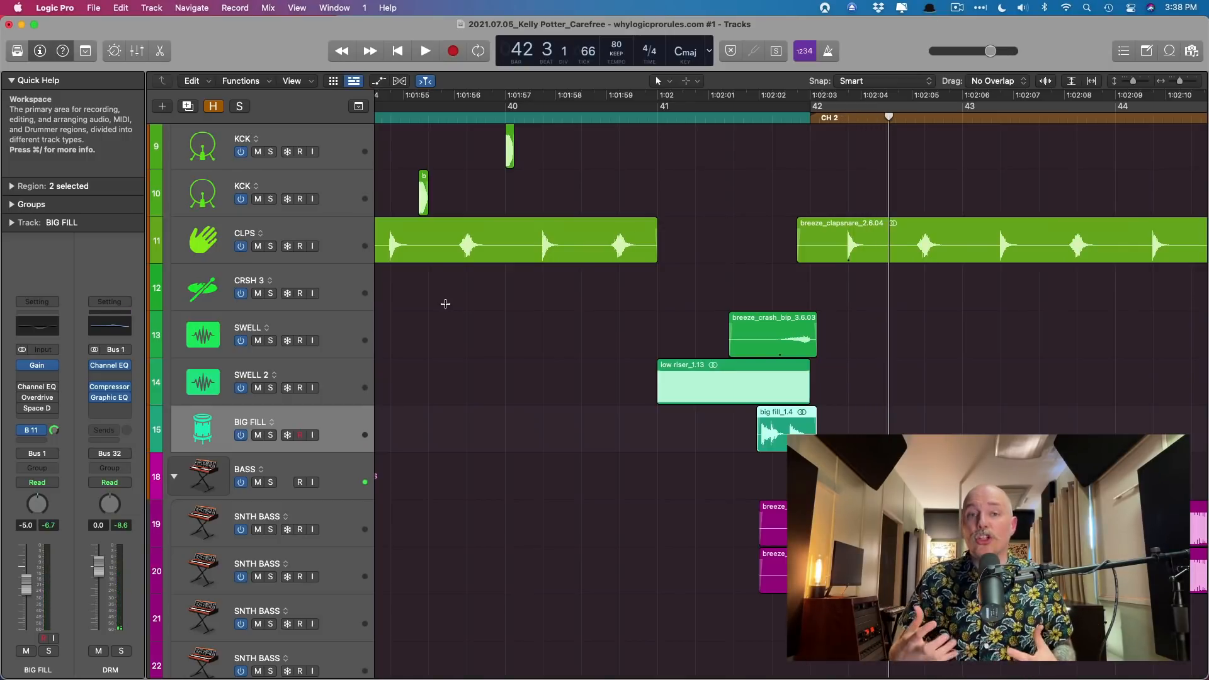
Re-enable Channel EQ and Overdrive on the BIG FILL track, reviewing each plug-in's settings
left_click(37, 386)
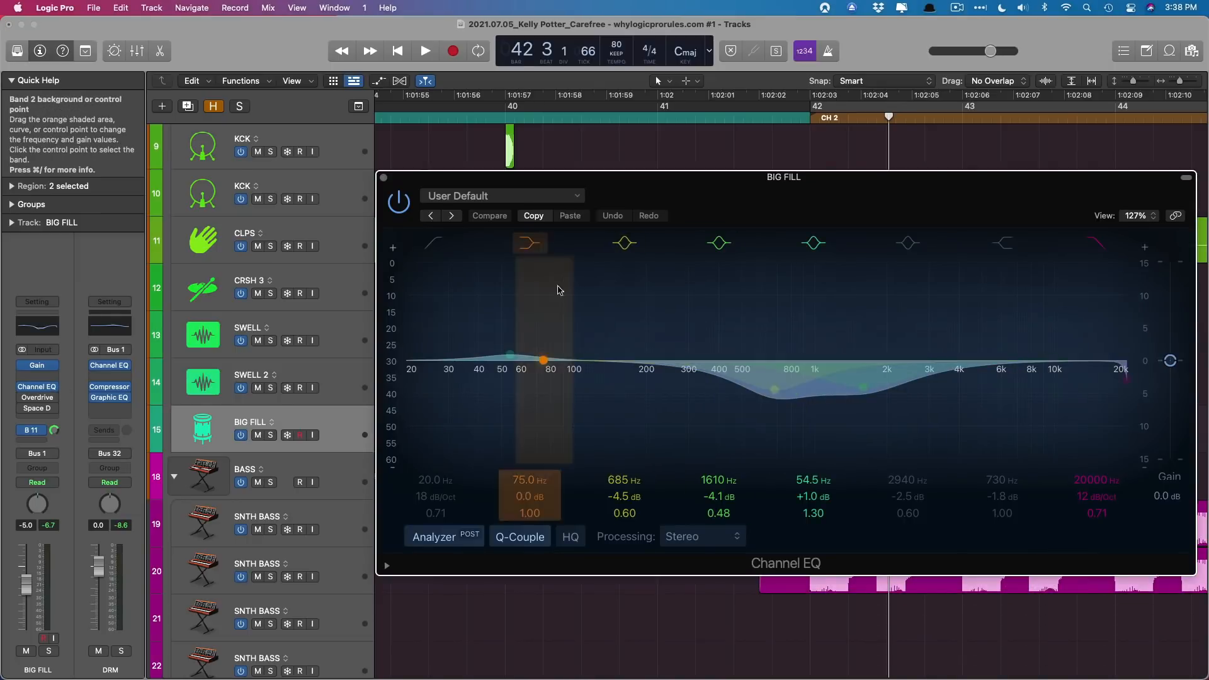
left_click(384, 178)
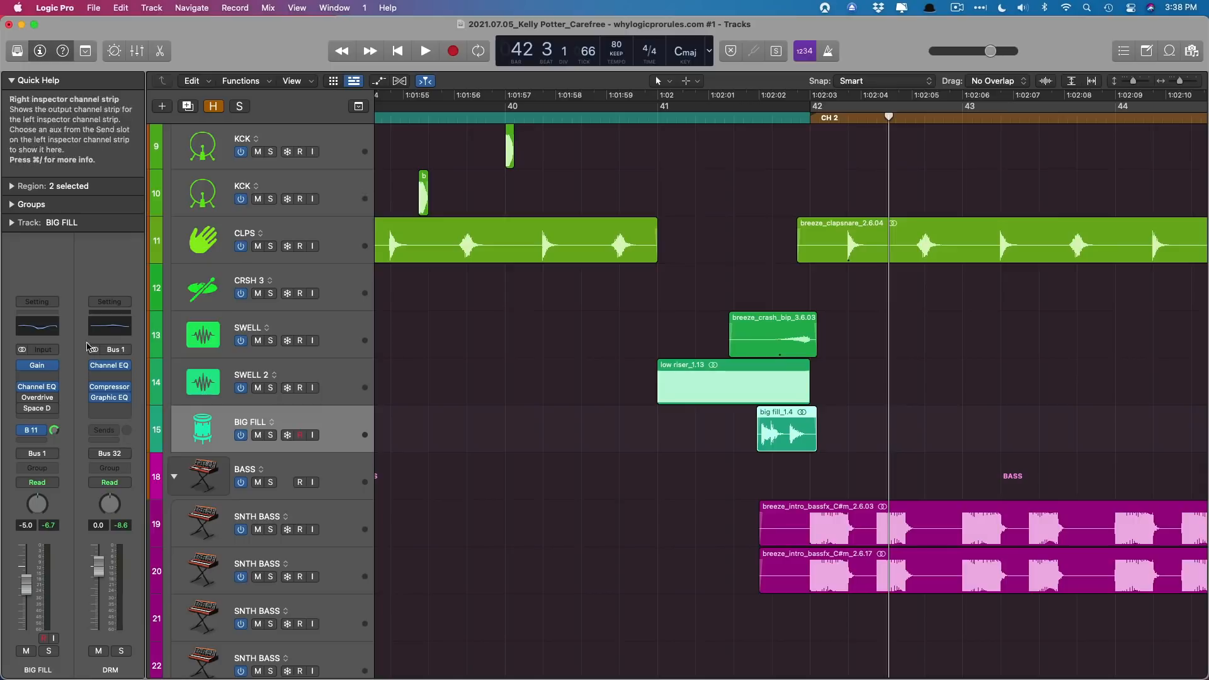
left_click(32, 398)
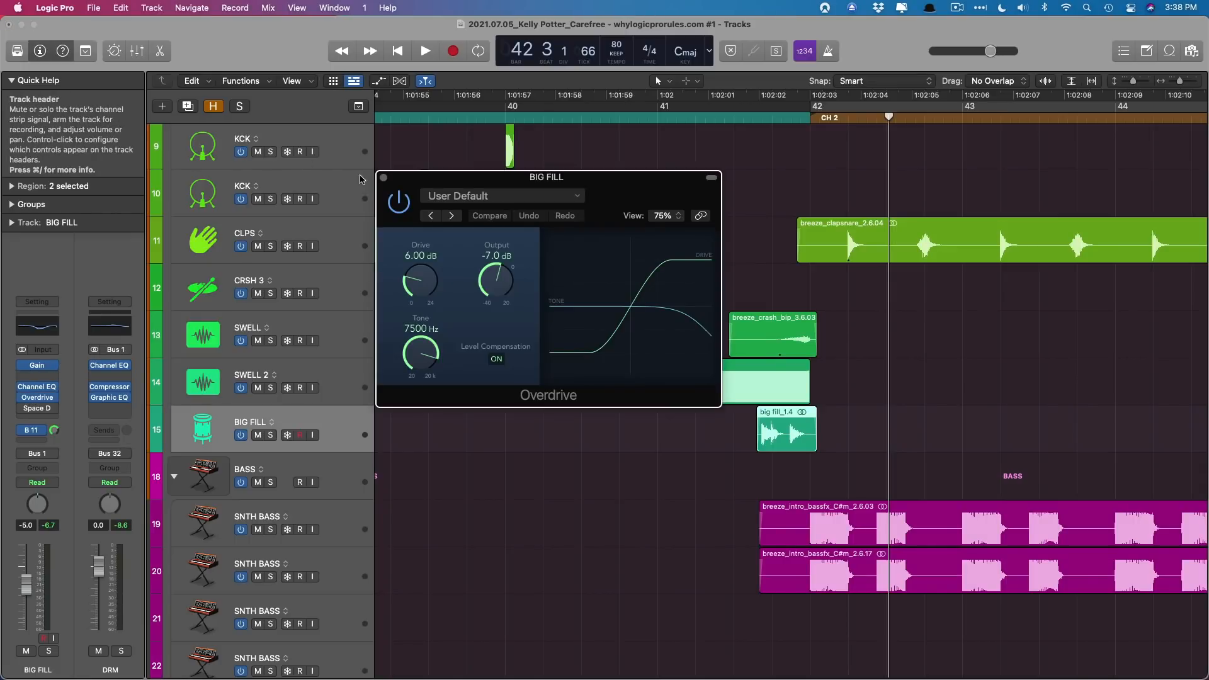
left_click(384, 178)
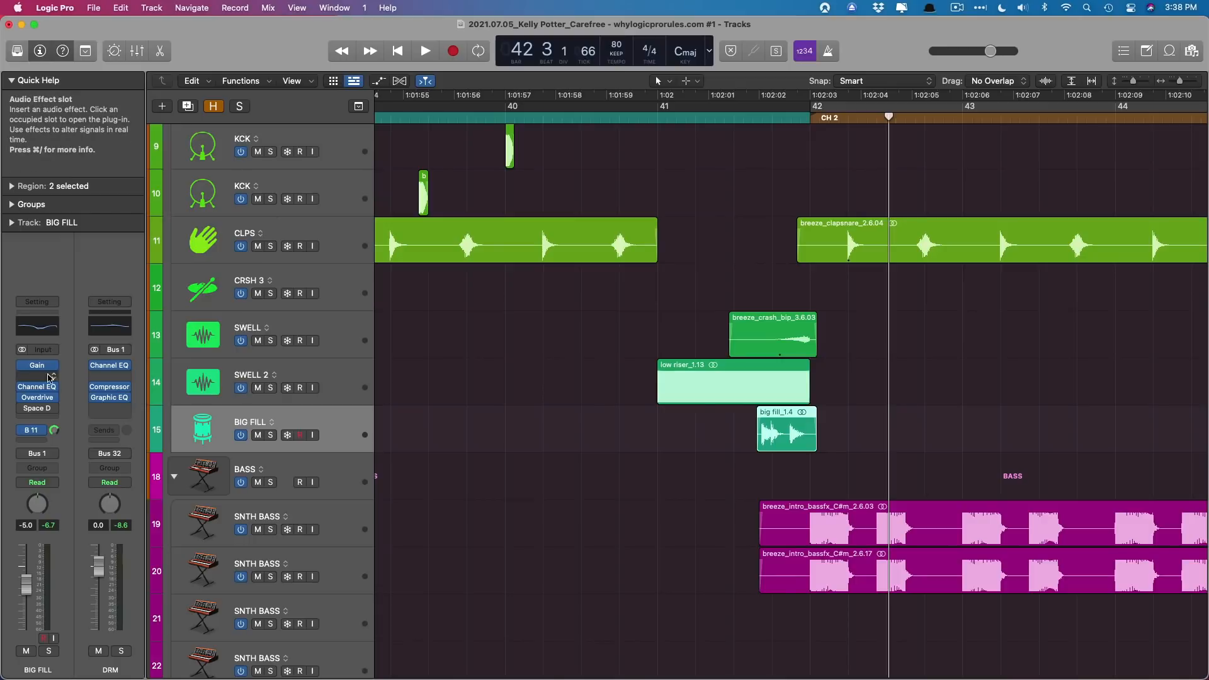
Re-enable Space Designer on the BIG FILL track and choose the Clean Console setting from the Analog Circuits group of Warped Effects
left_click(38, 408)
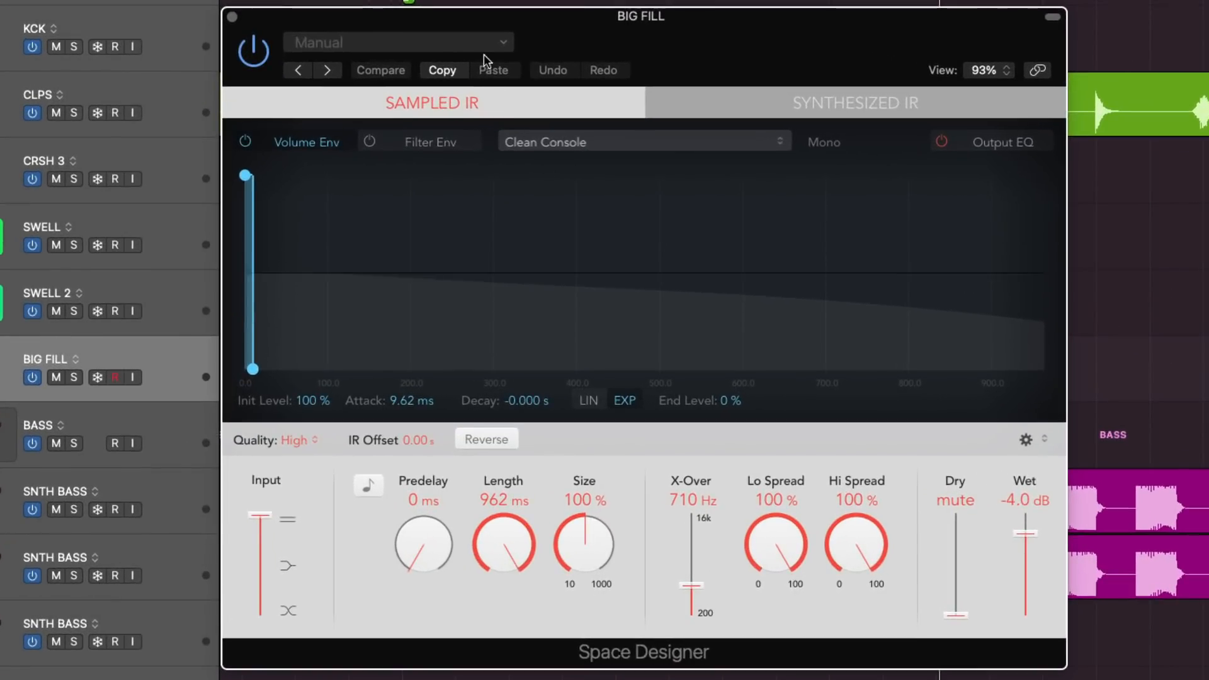
left_click(484, 44)
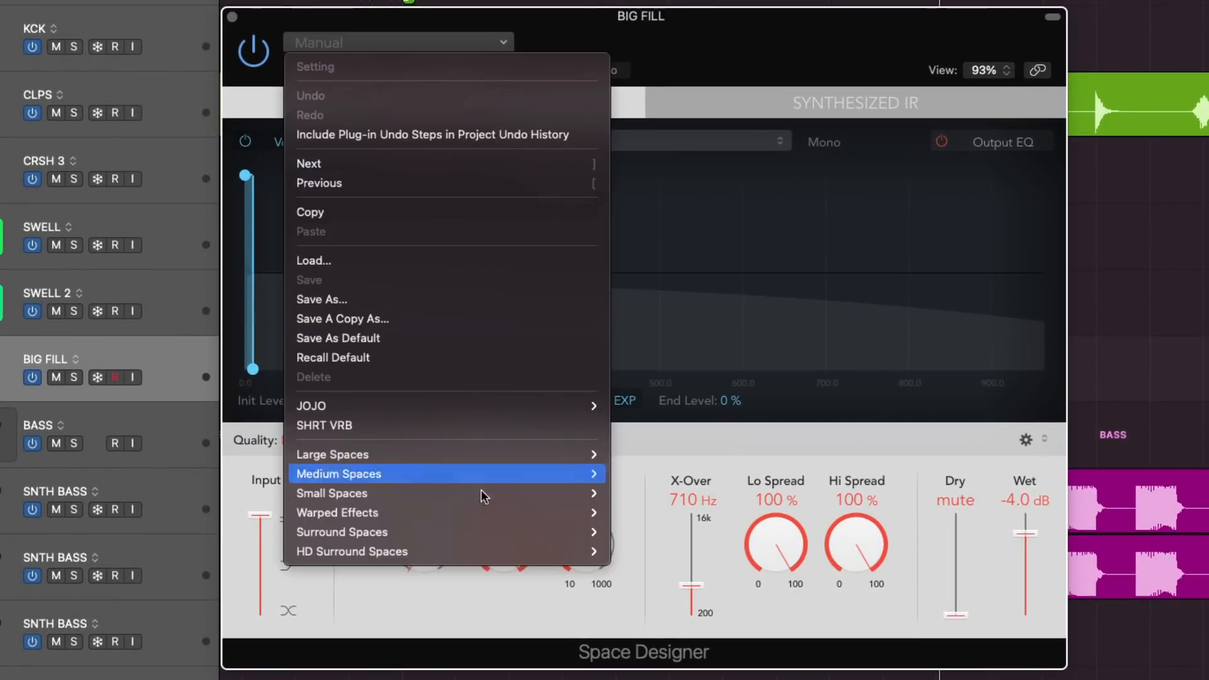
mouse_move(554, 512)
mouse_move(627, 514)
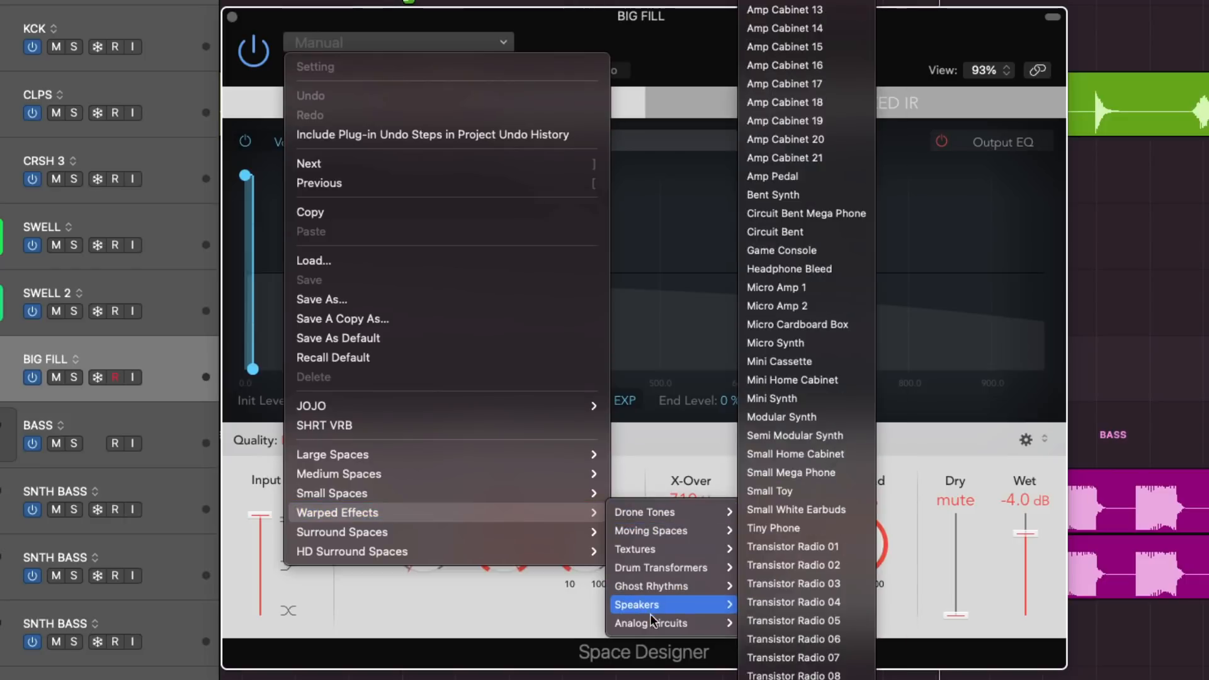
mouse_move(670, 623)
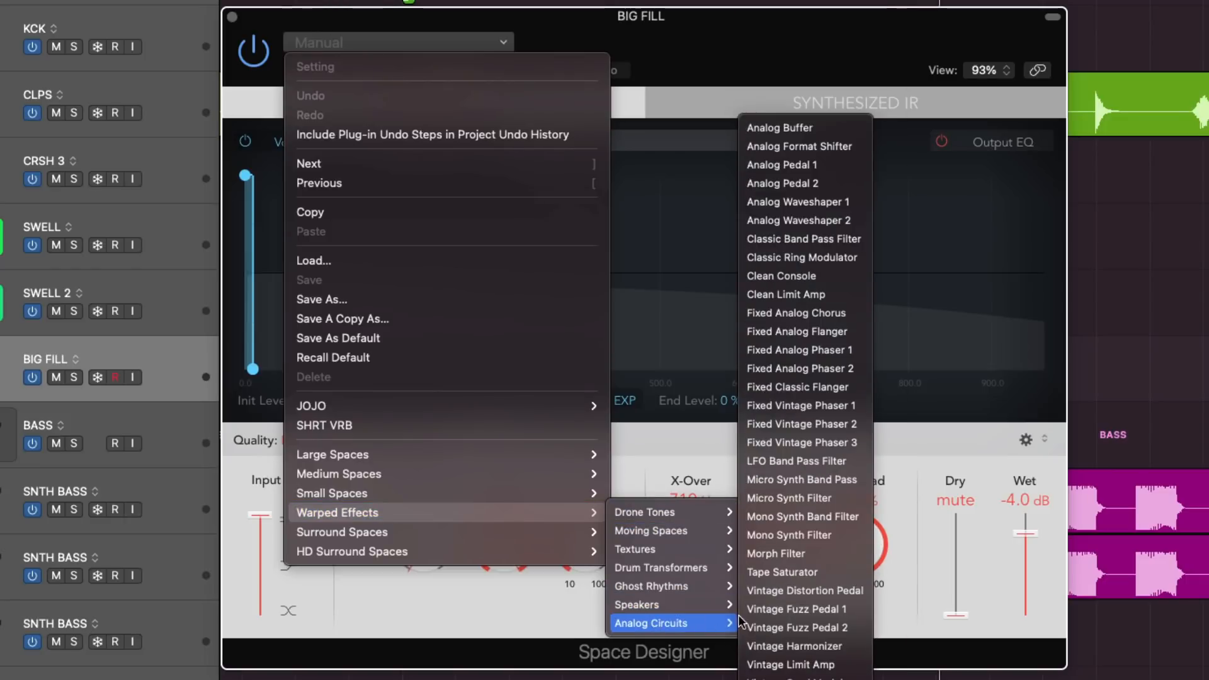
left_click(837, 282)
left_click(232, 17)
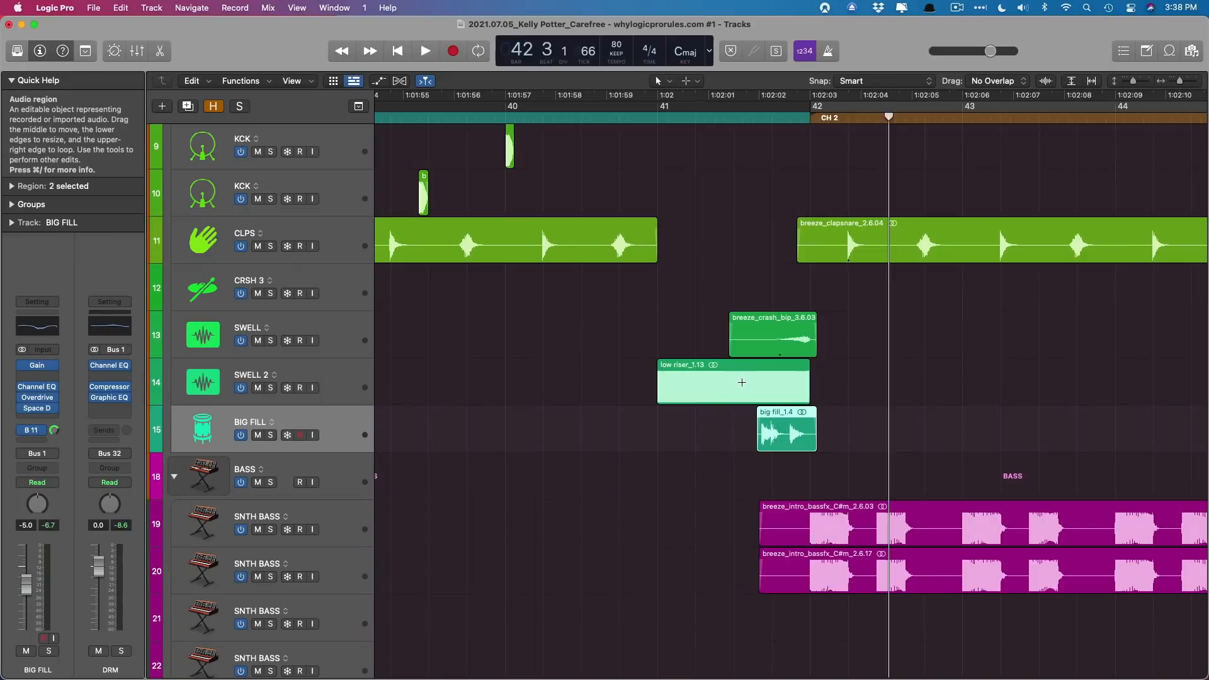
Replay the transition into CH 2 to compare the processed big fill within the full mix, and stop playback
key("space")
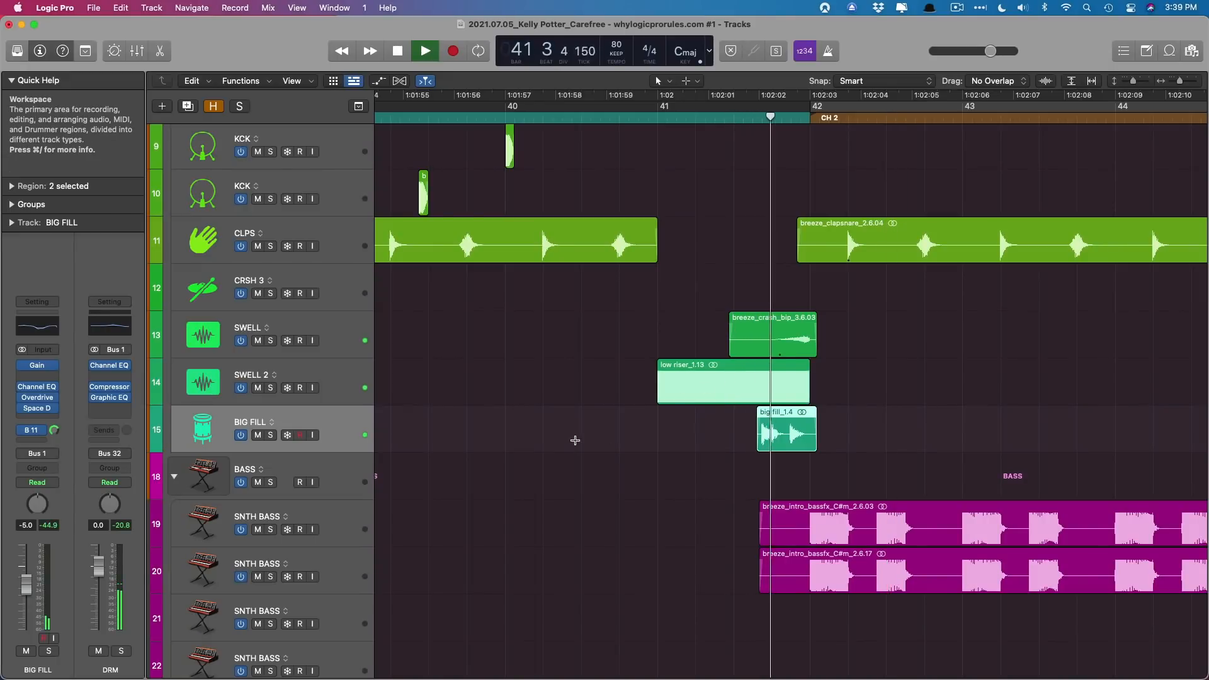
key("space")
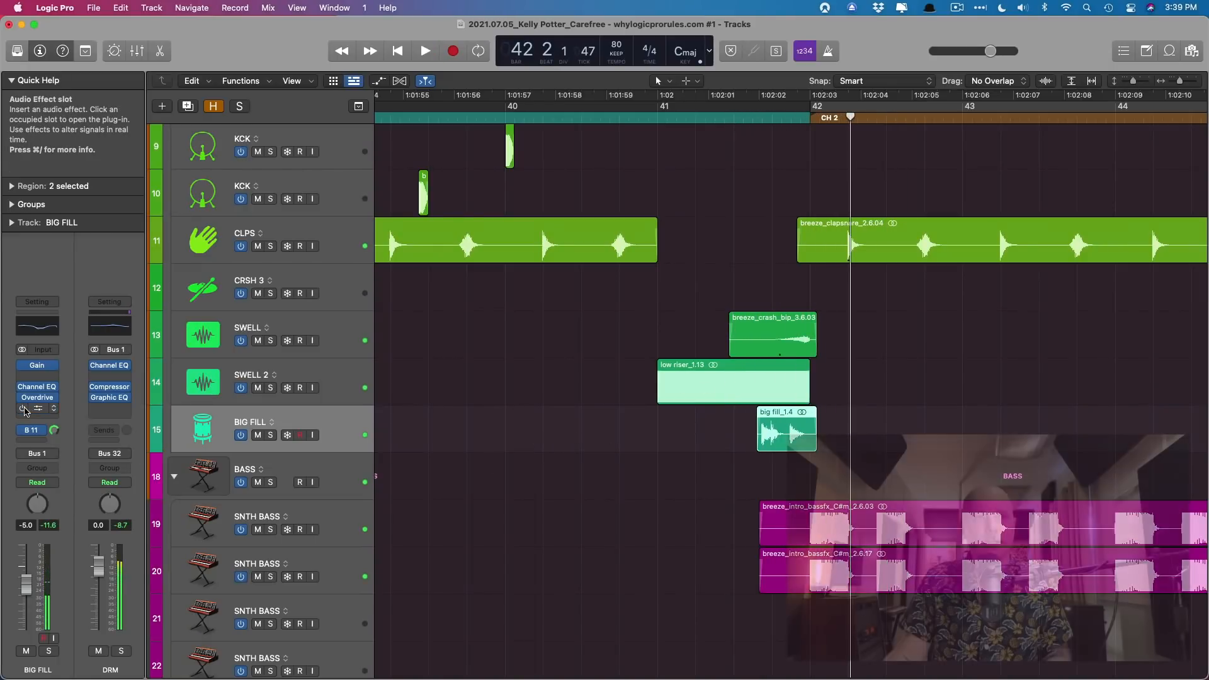
key("space")
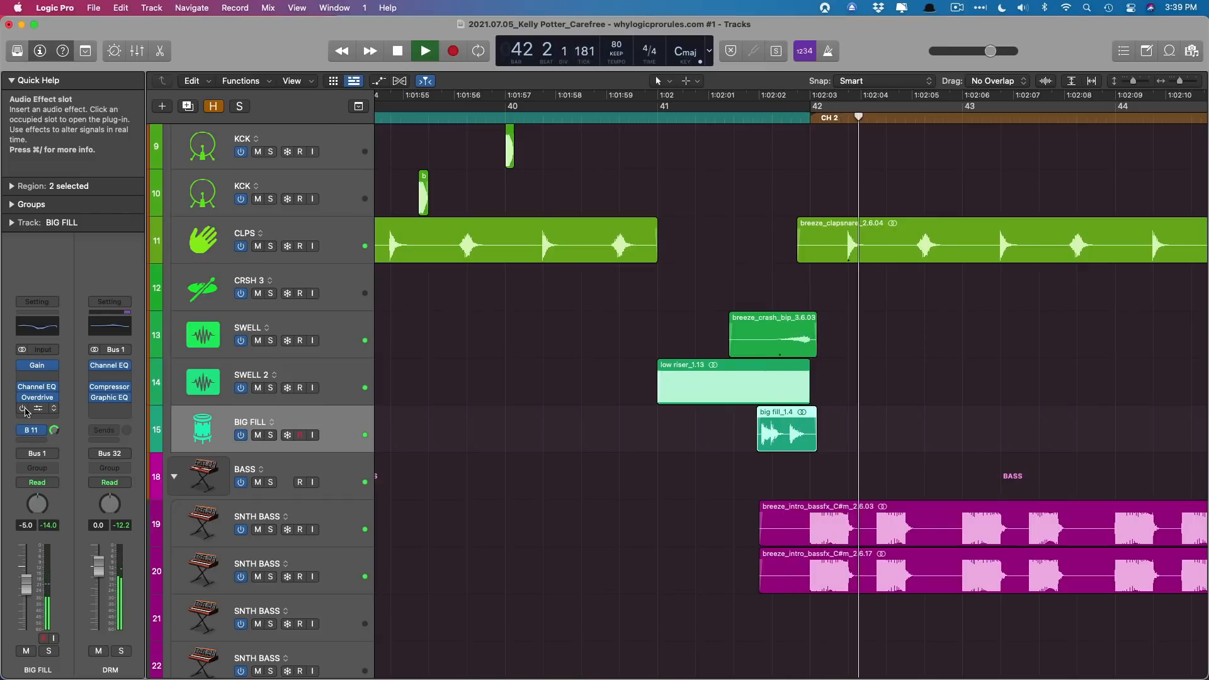
key("space")
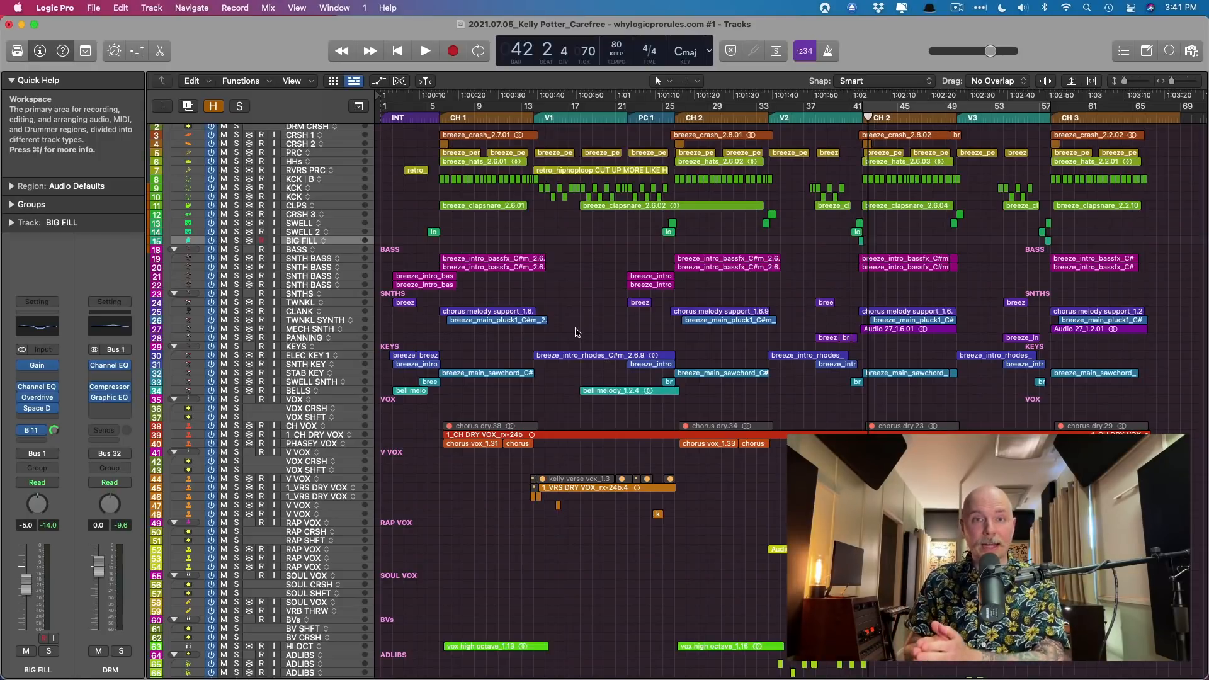
Solo the DRM and BASS stacks and audition them together in the CH 2 chorus
scroll(241, 133, "up", 1)
left_click(237, 128)
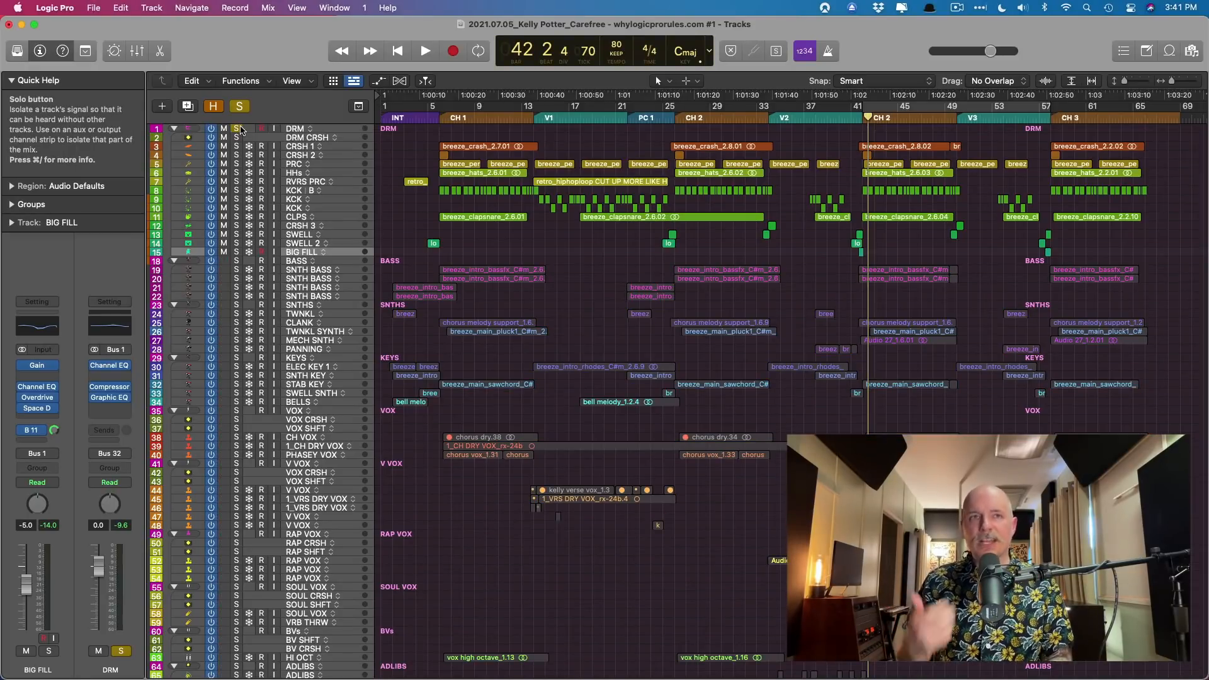
left_click(236, 261)
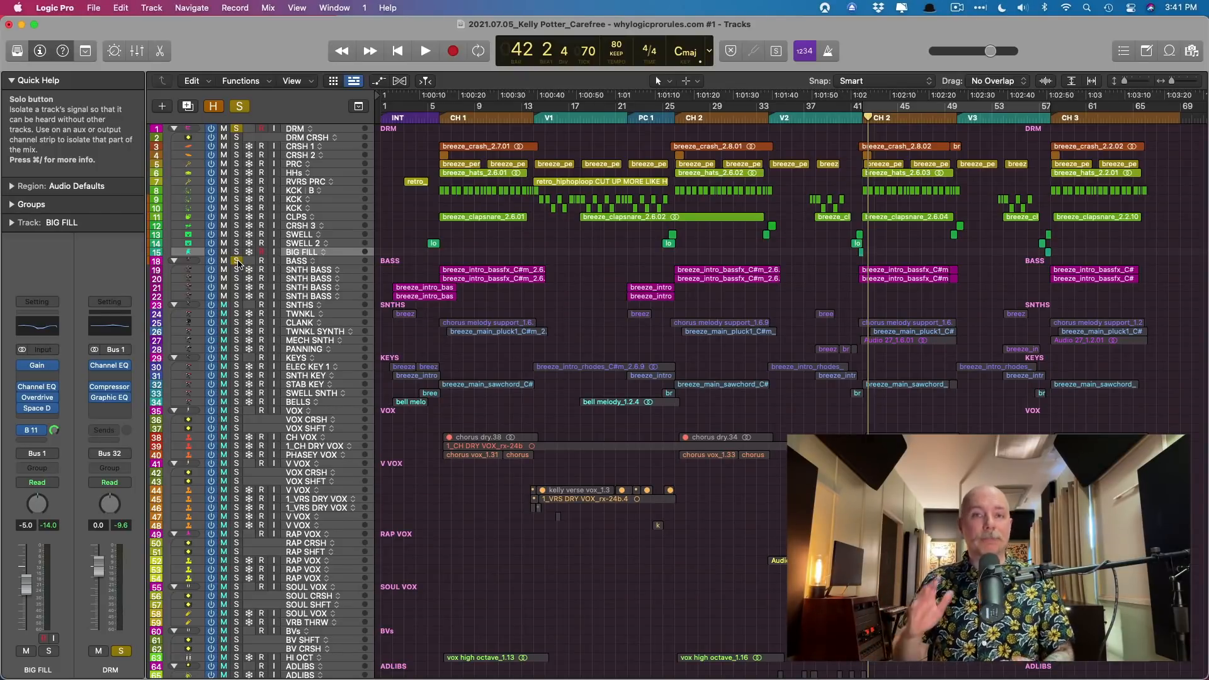
key("space")
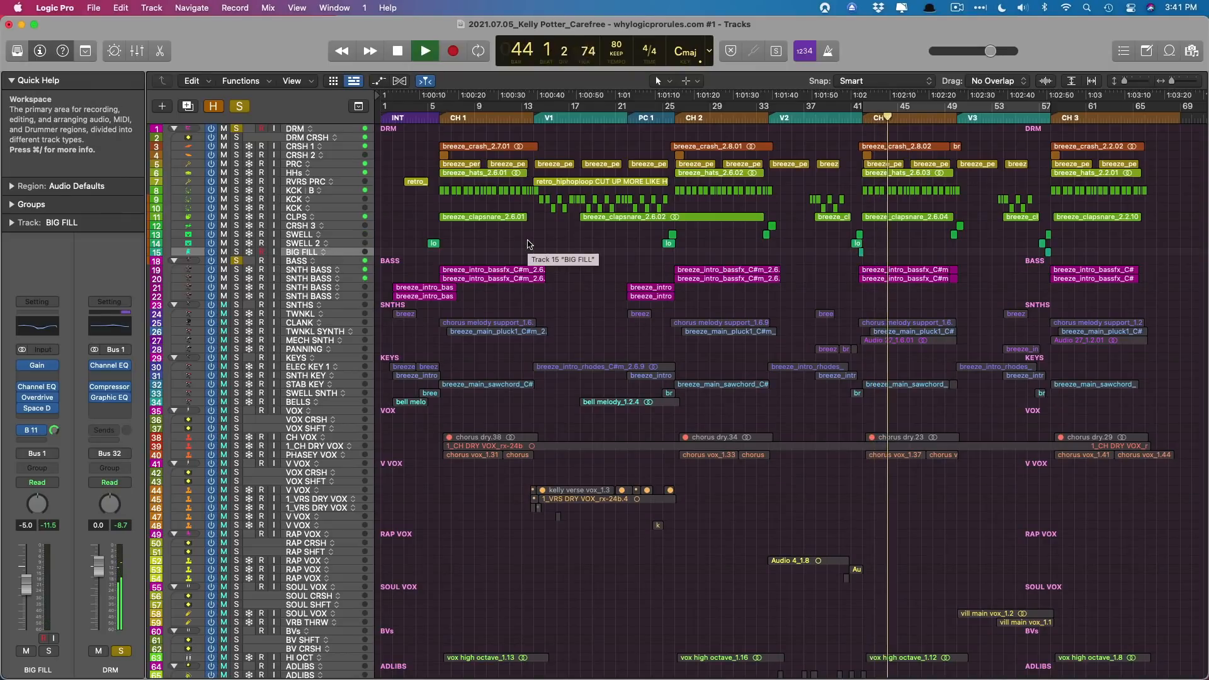
key("space")
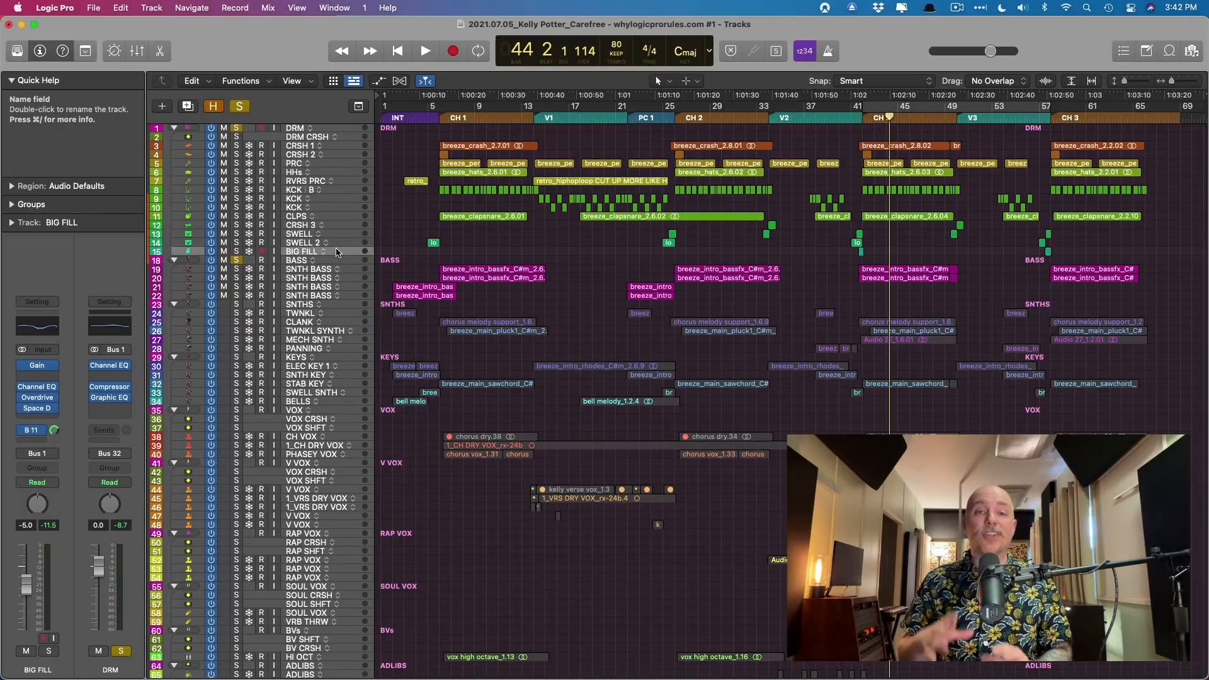
scroll(434, 292, "down", 5)
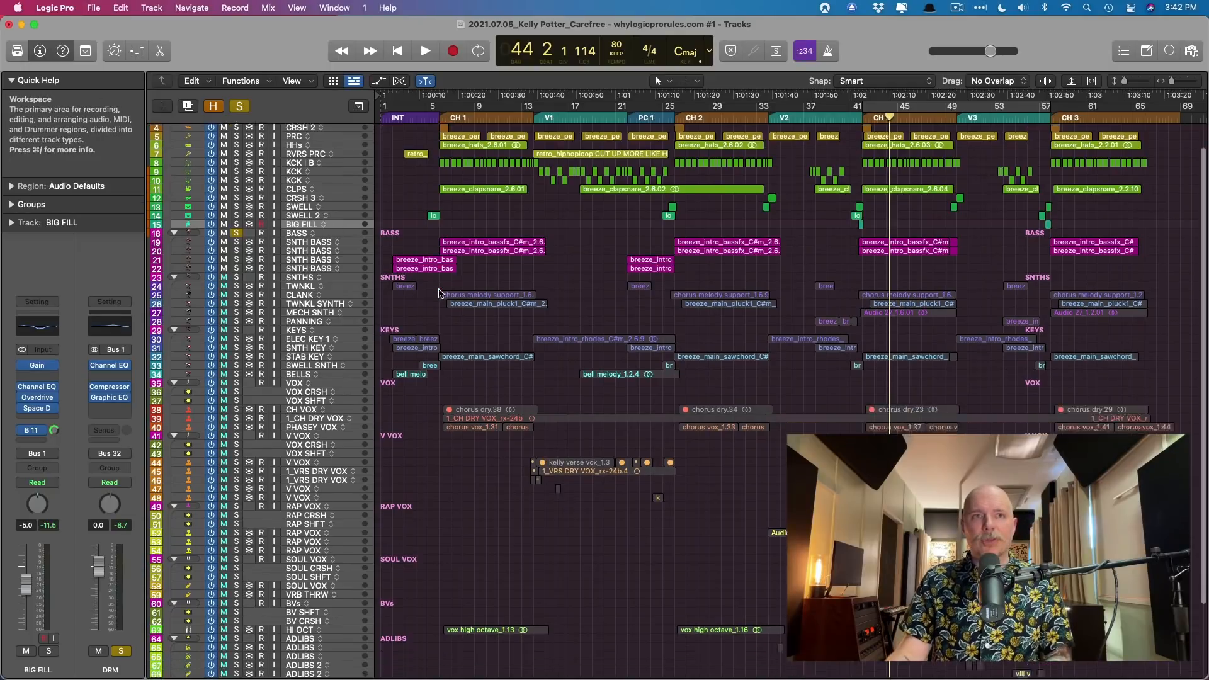
scroll(435, 291, "up", 1)
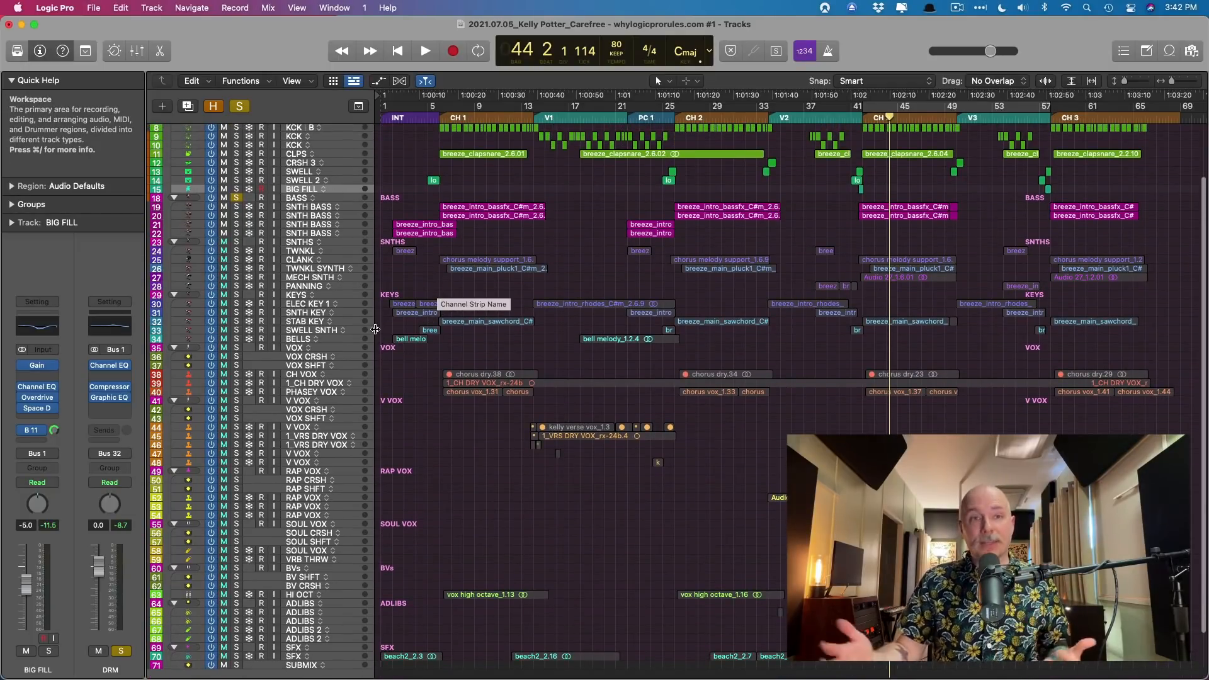
Add the RAP VOX stack to the soloed drums and bass, audition the V2 section, and stop playback
left_click(237, 471)
left_click(782, 109)
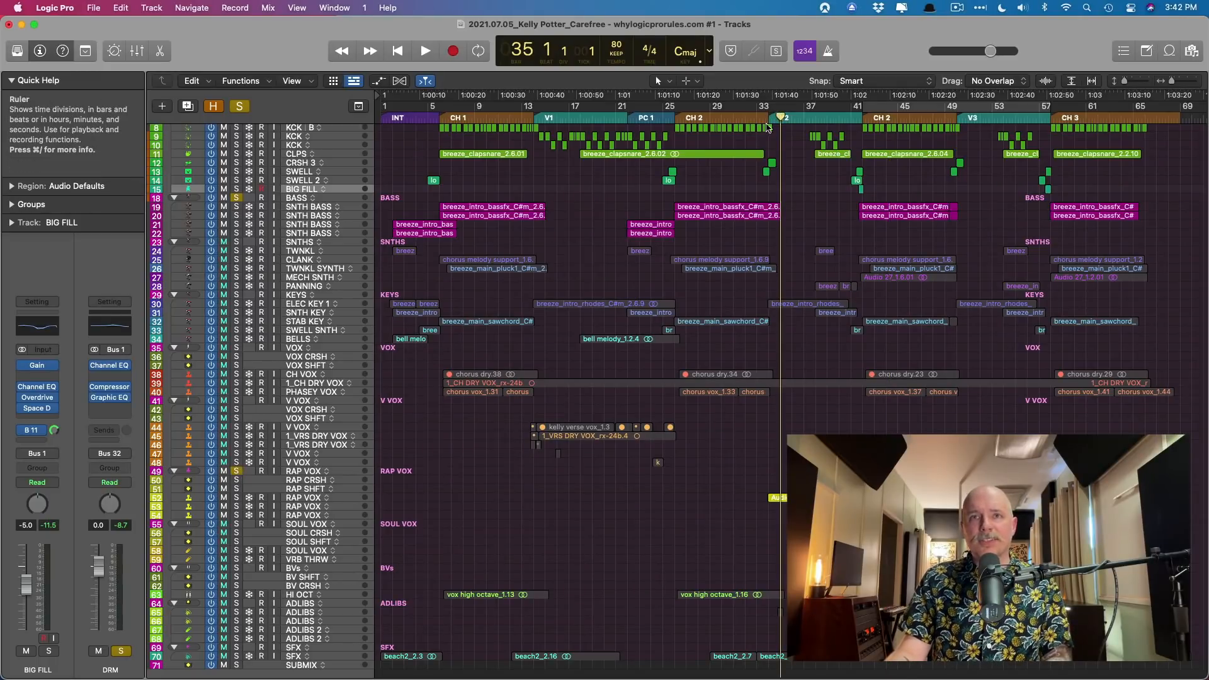
key("space")
left_click_drag(737, 344, 941, 630)
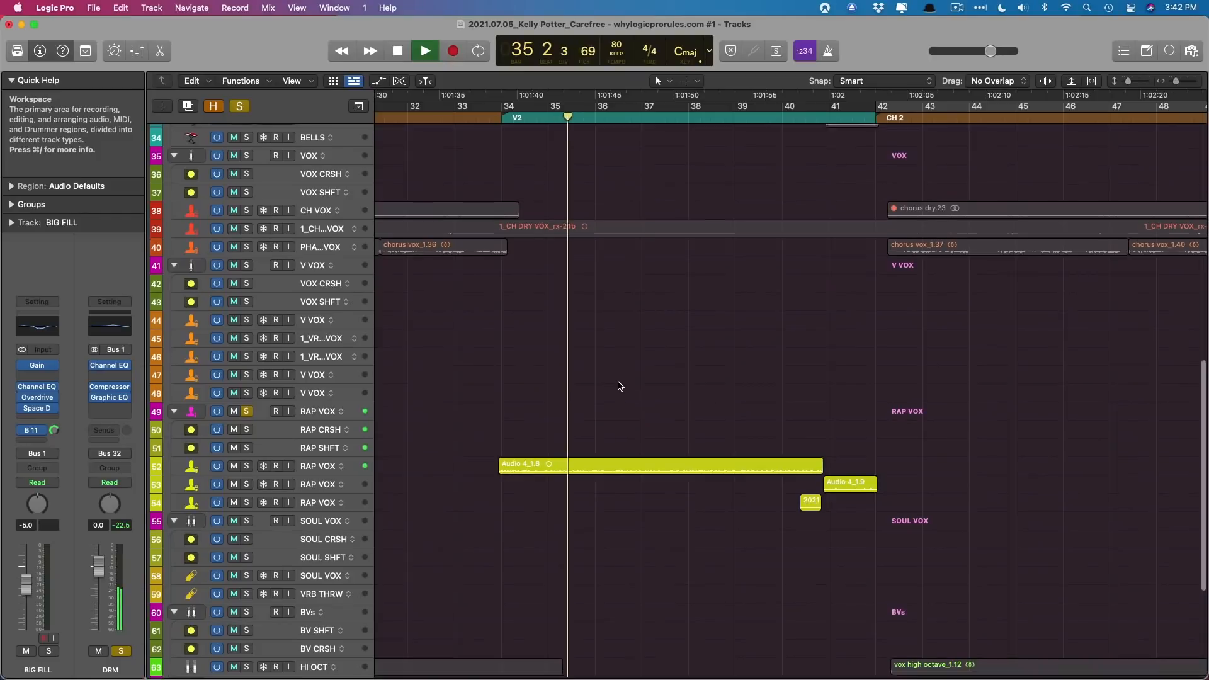
scroll(618, 386, "down", 1)
scroll(413, 409, "up", 2)
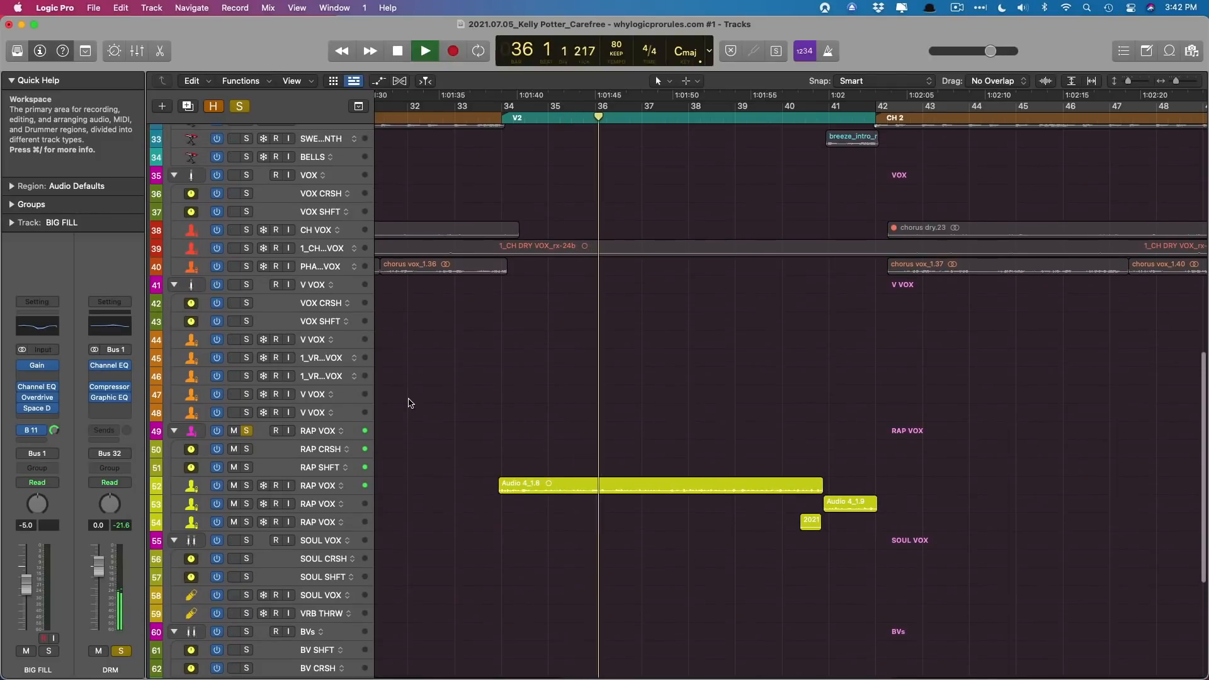
left_click(469, 414, "ctrl+alt")
scroll(498, 410, "up", 2)
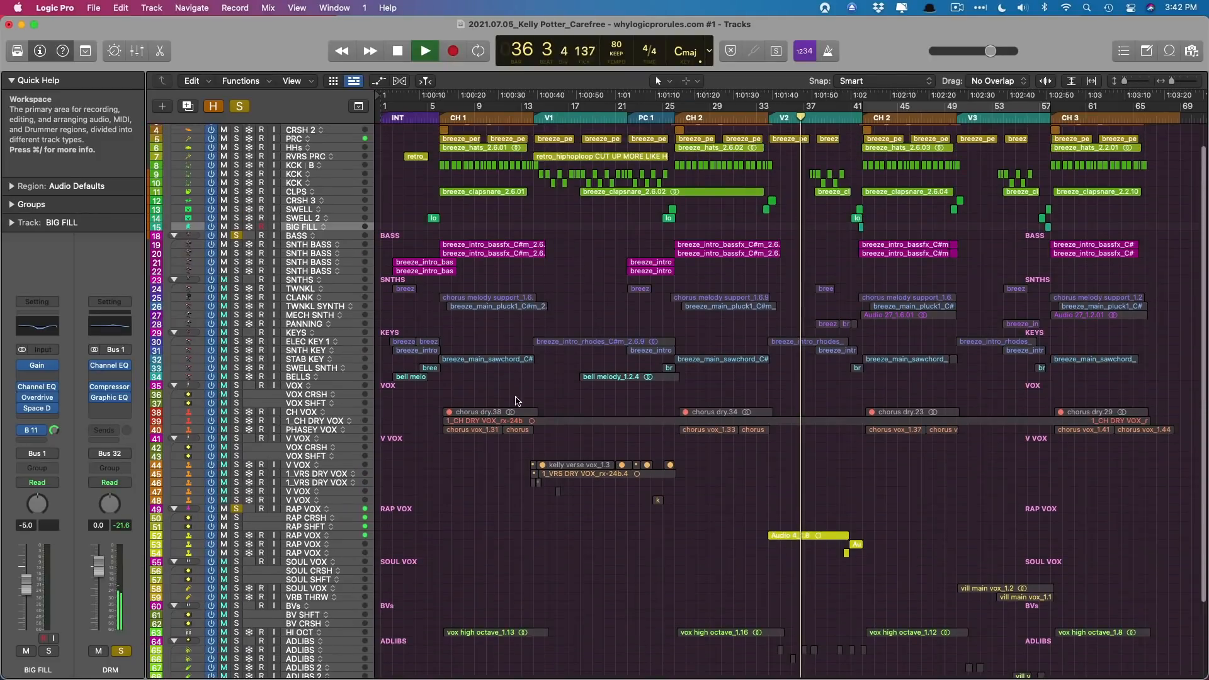
scroll(599, 403, "down", 1)
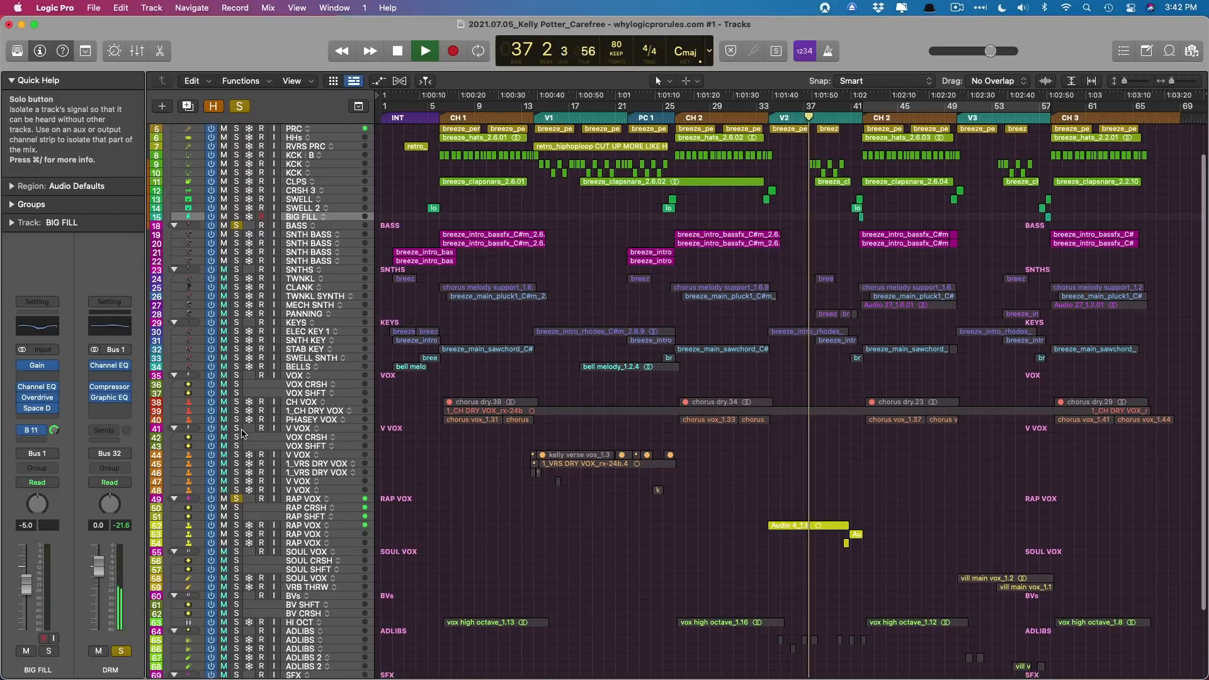
scroll(717, 421, "down", 3)
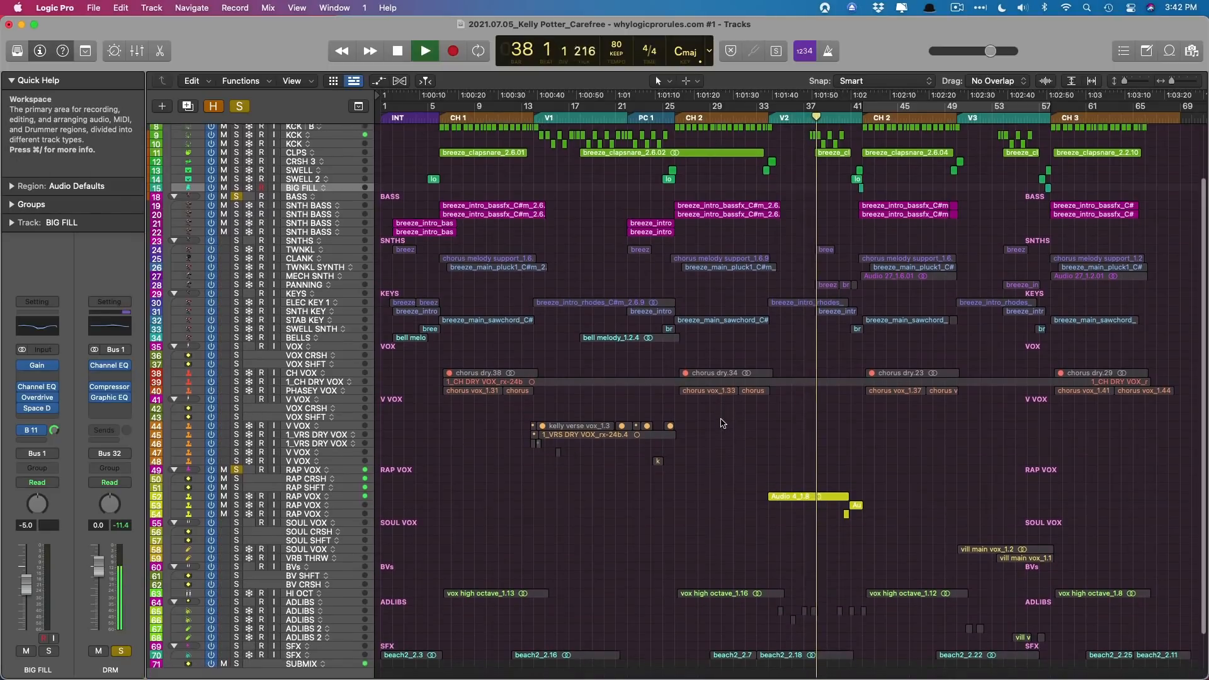
key("space")
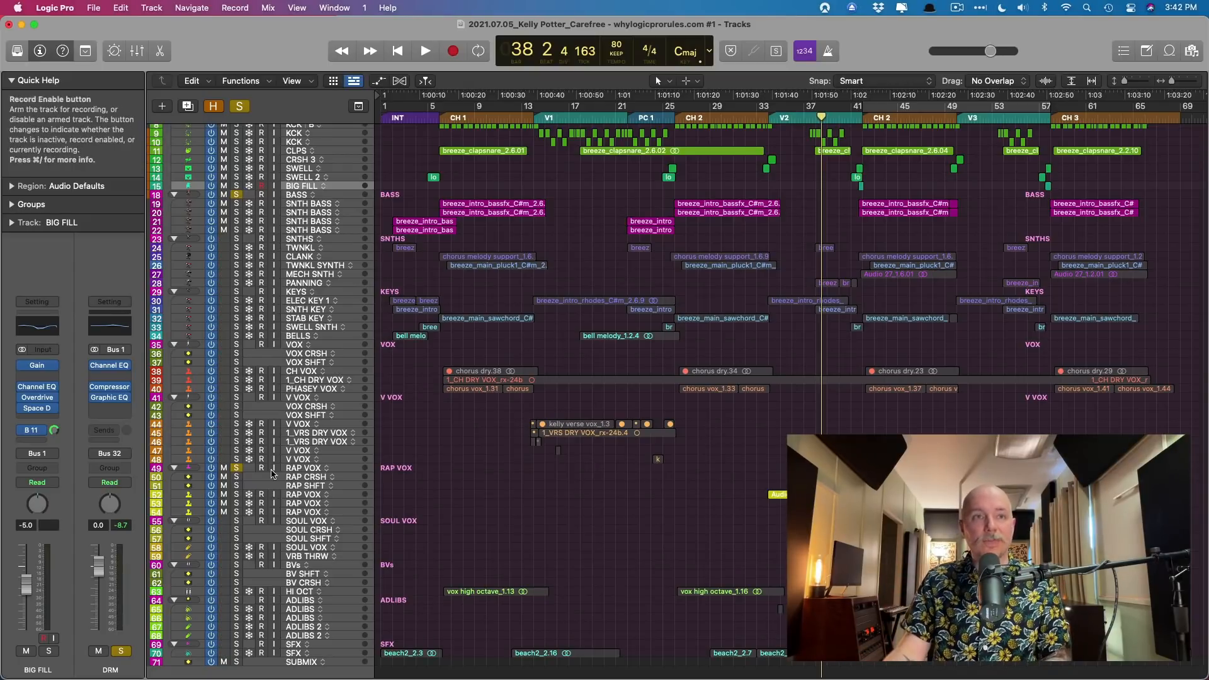
Solo only the RAP VOX stack, replay V2 with its regions in close view, and stop playback
left_click(237, 468)
left_click(237, 468)
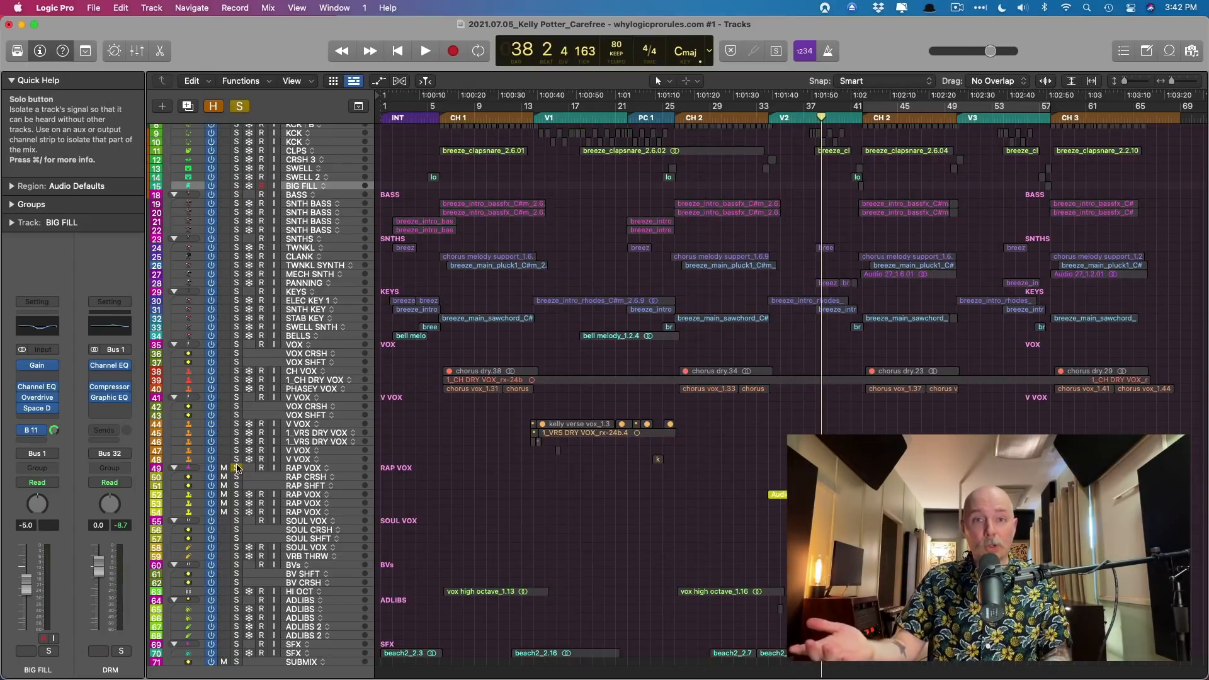
key("space")
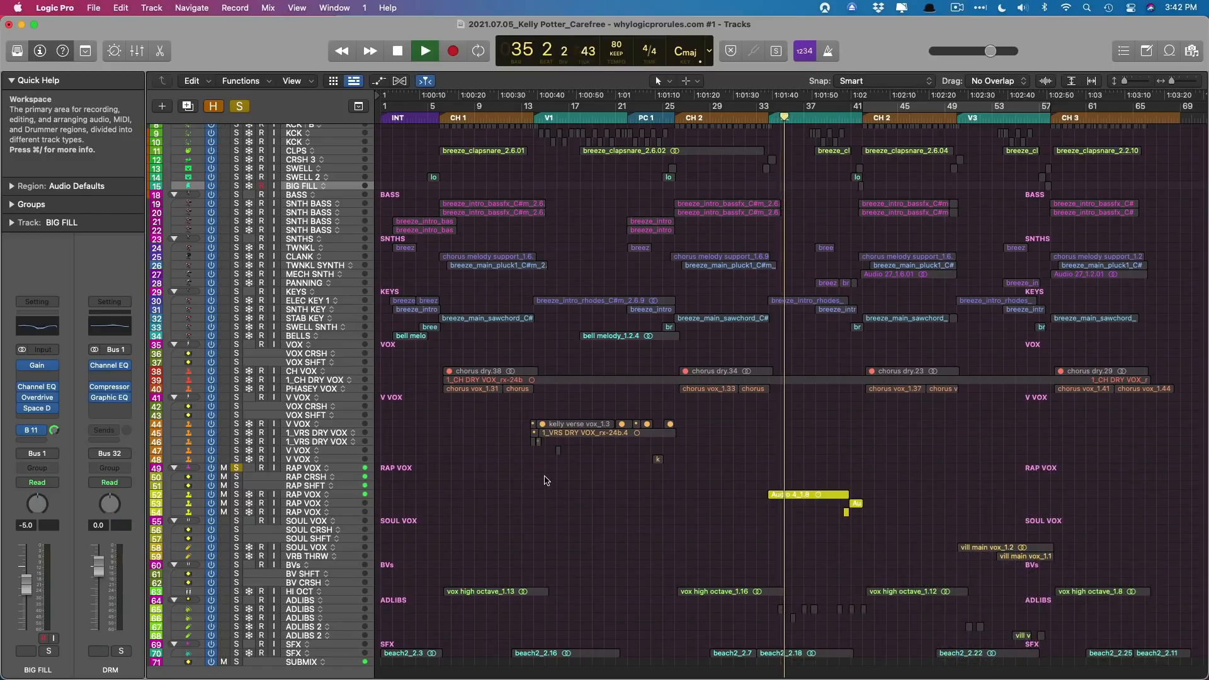
key("z")
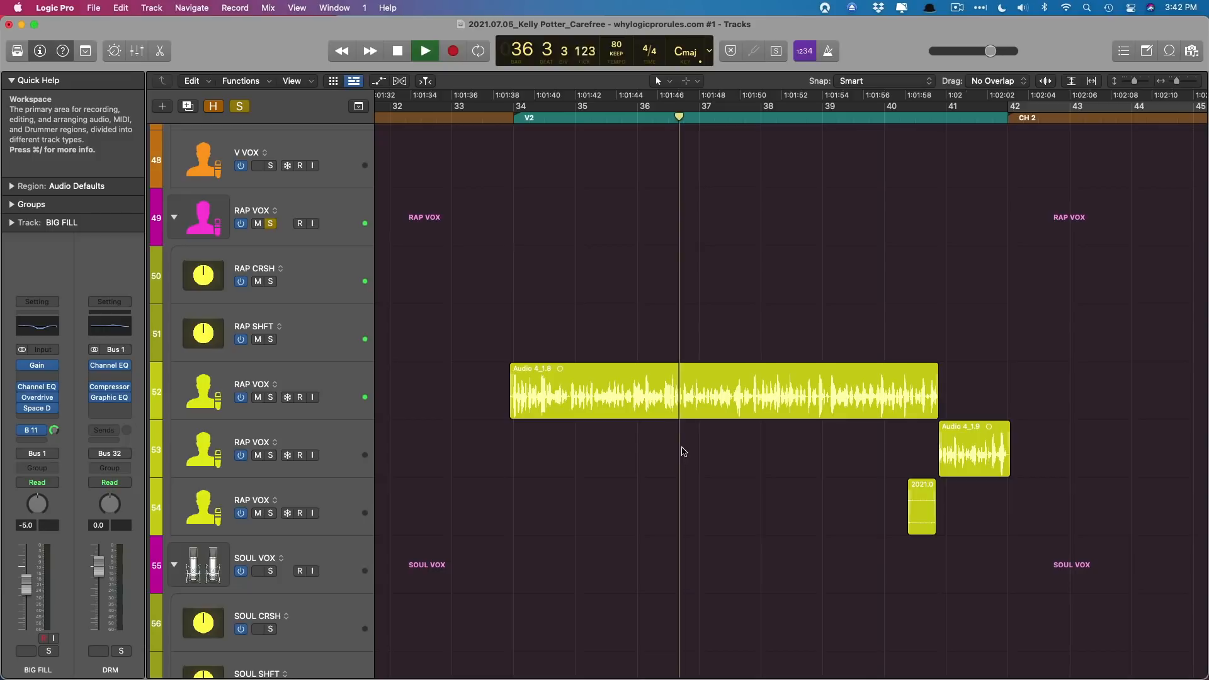
key("space")
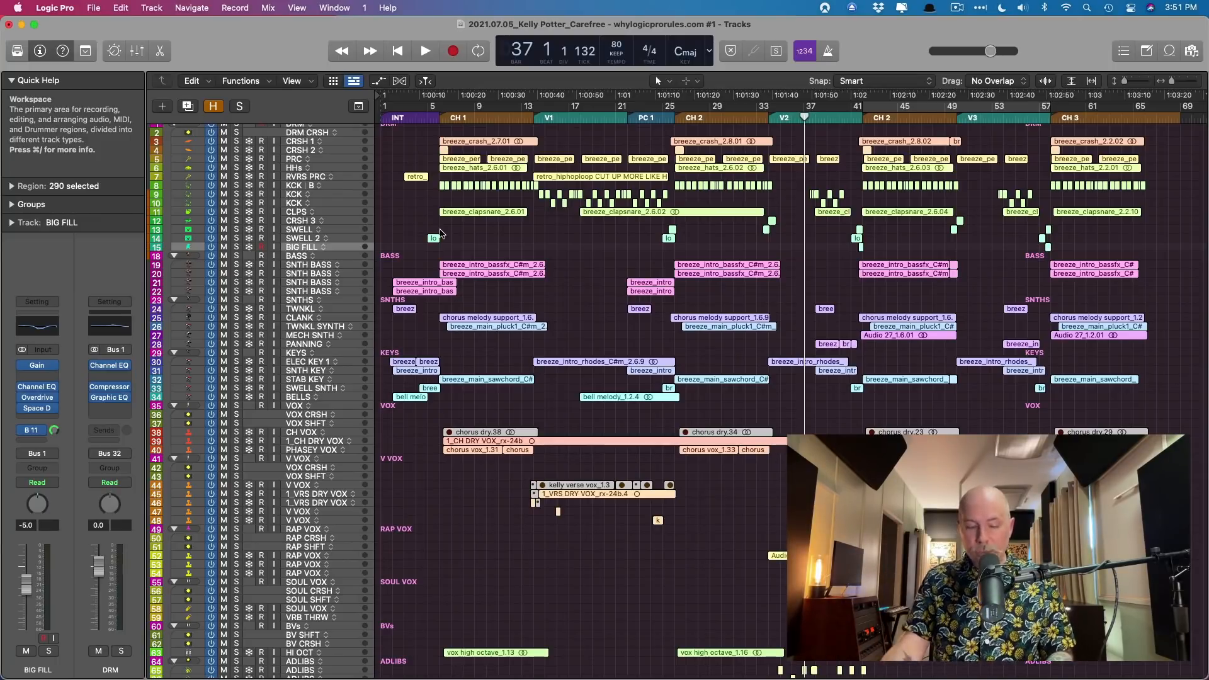
Show the mixer and open the REFERENCE plug-in on the MASTER OUT channel
key("x")
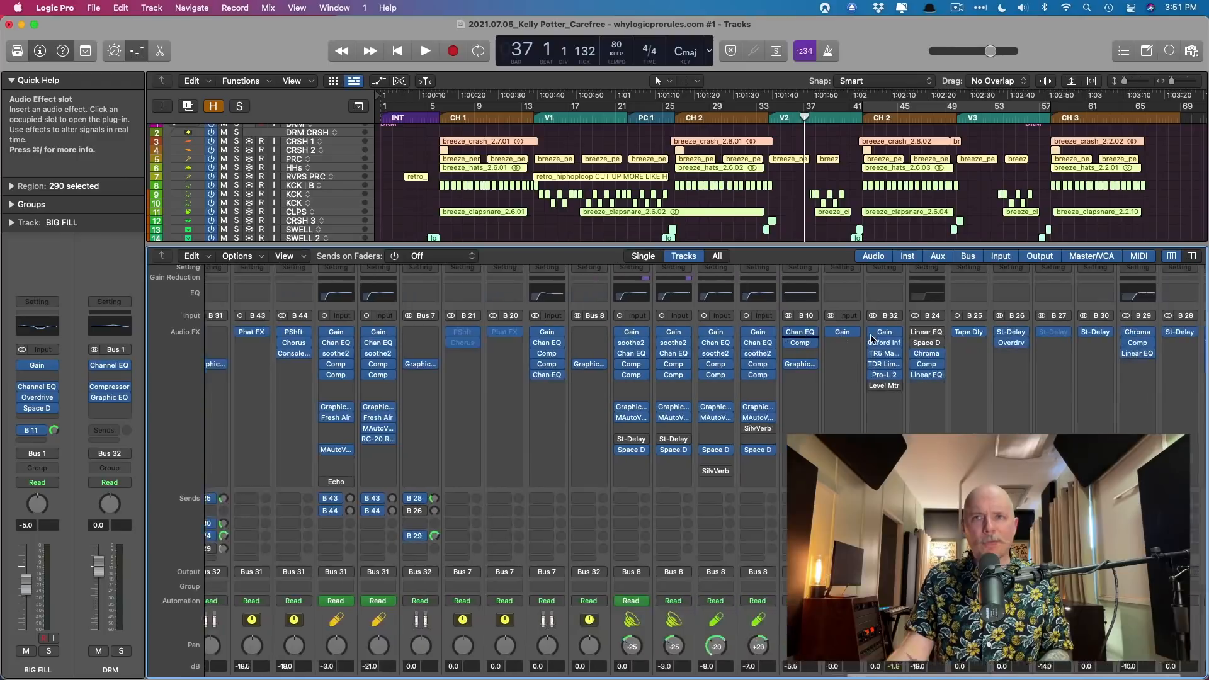
scroll(872, 338, "right", 3)
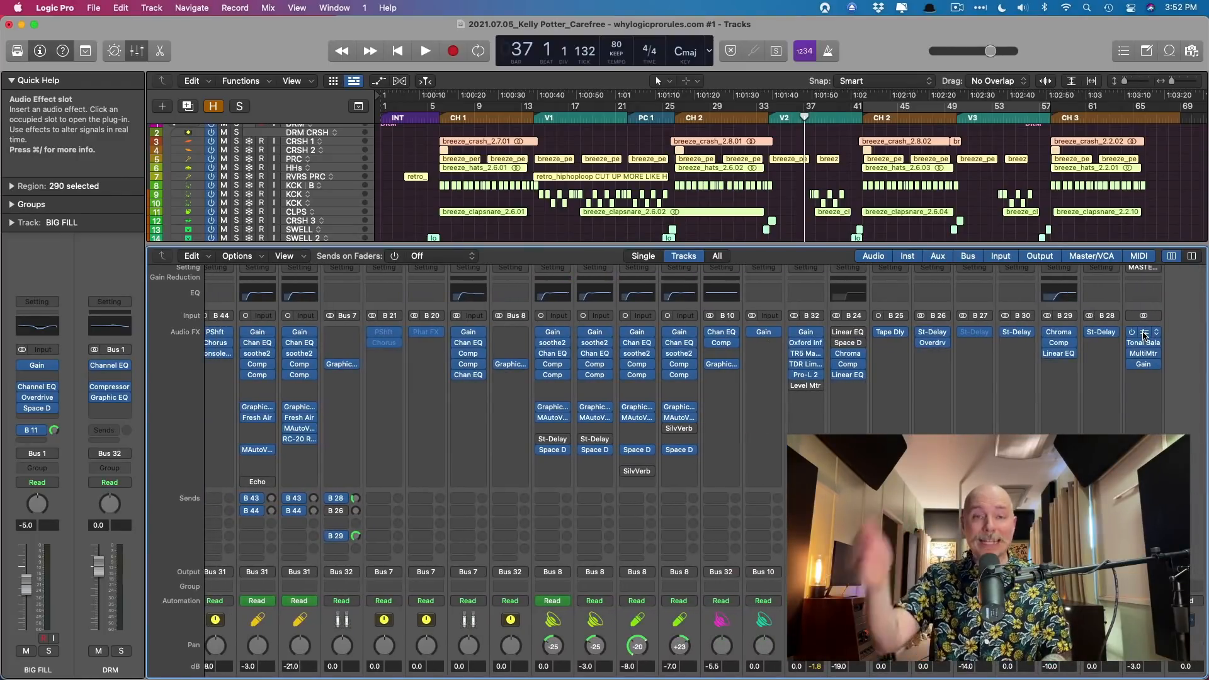
left_click(1143, 333)
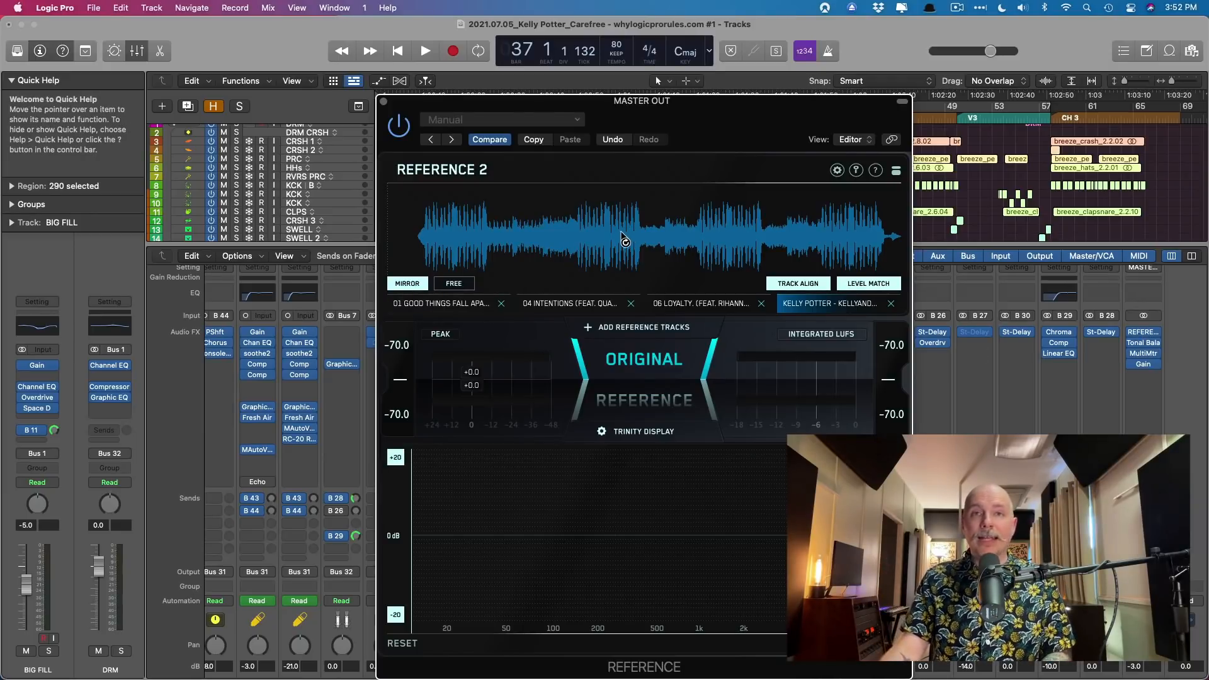
Switch REFERENCE 2 to the reference track, view its Track Align options, and return to the original
left_click(650, 397)
left_click(652, 398)
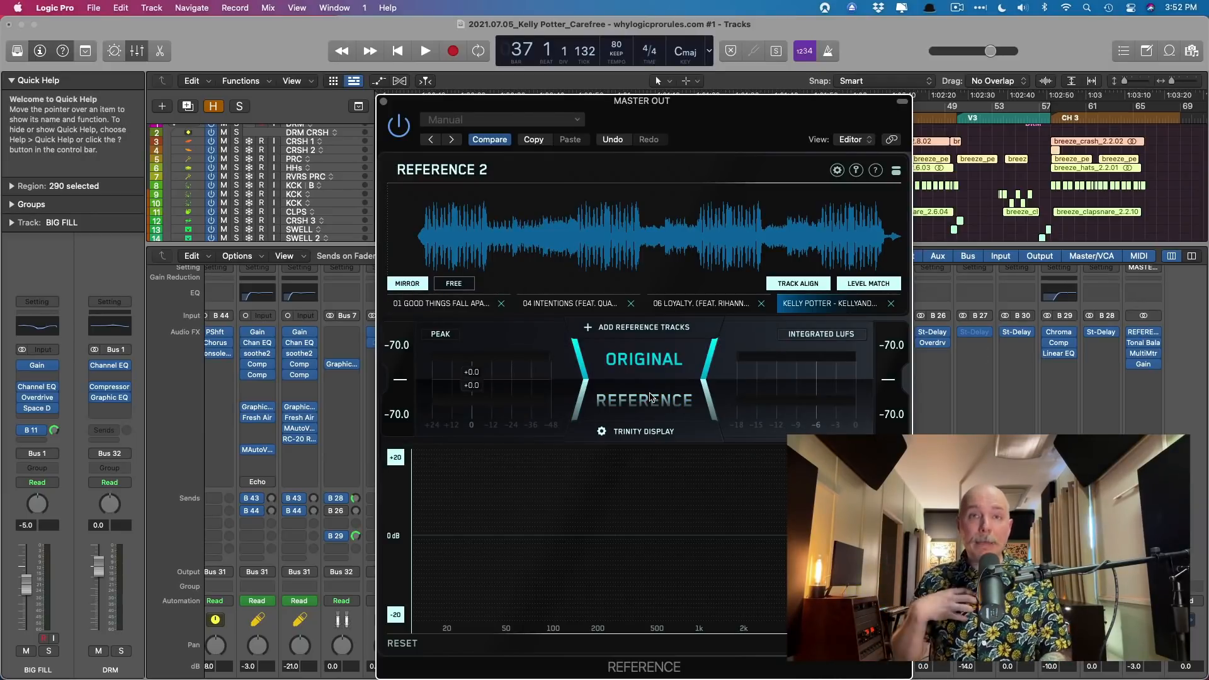
left_click(650, 397)
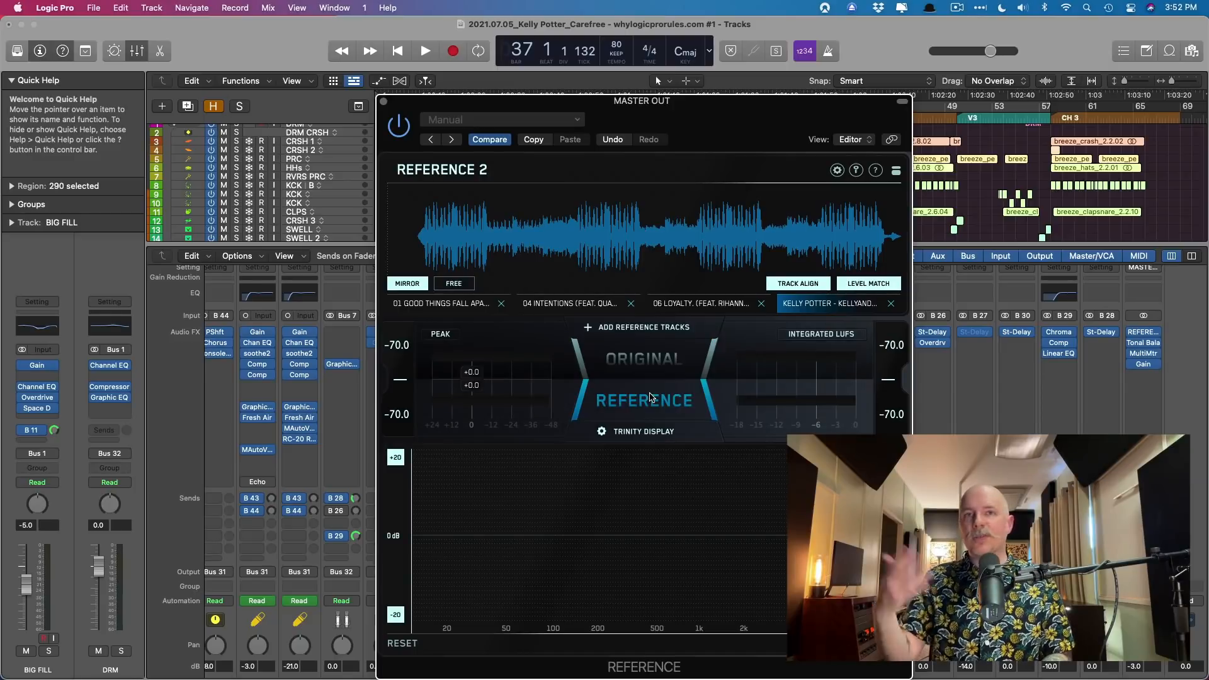
left_click(797, 283)
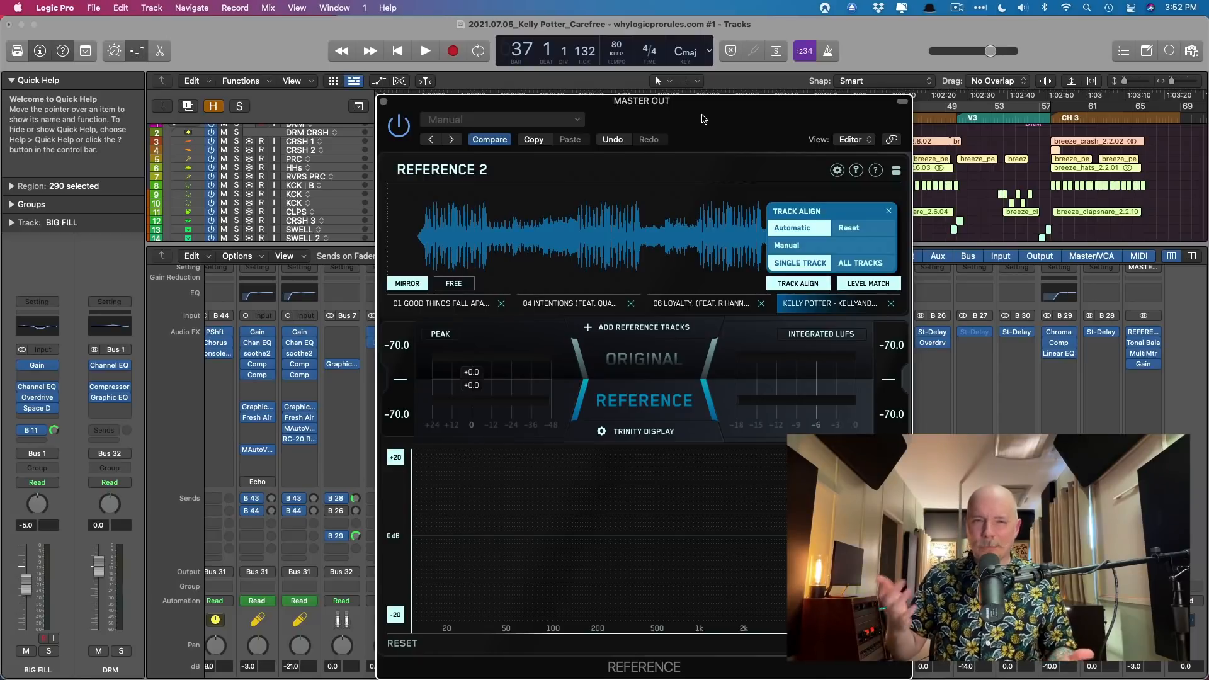
left_click(644, 359)
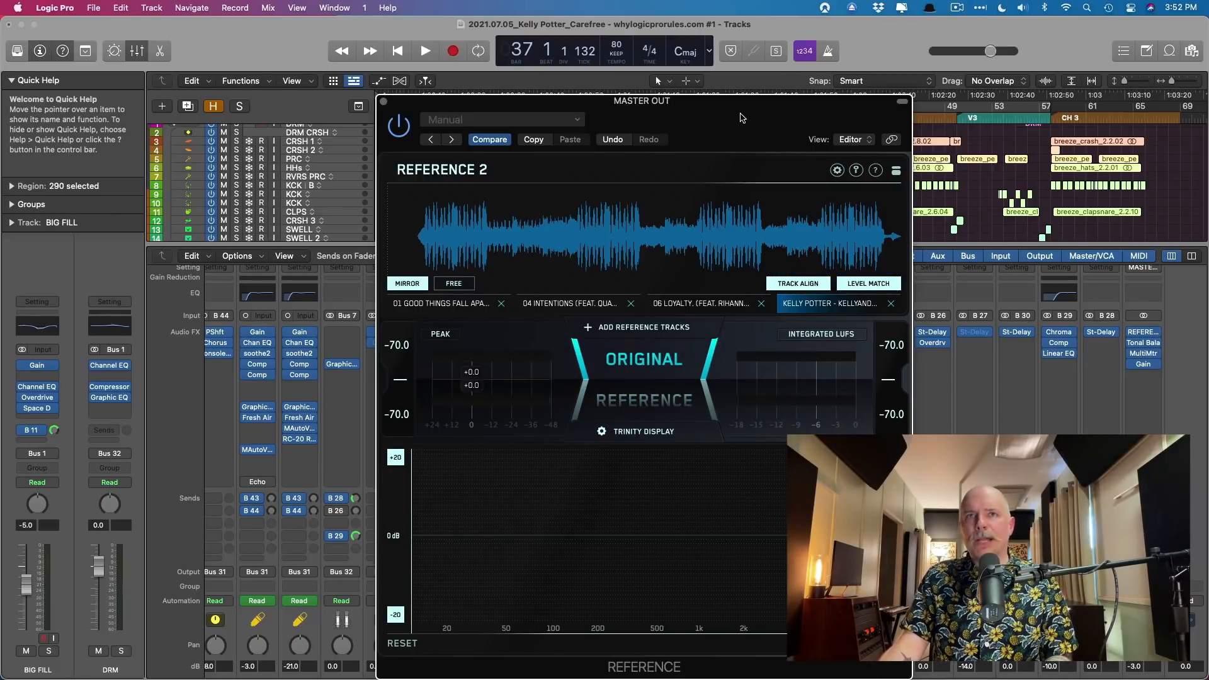
Move the REFERENCE window clear of the mixer's end, enable Cycle, and start playback from the CH 2 section at bar 42
left_click_drag(740, 110, 556, 86)
key("c")
key("space")
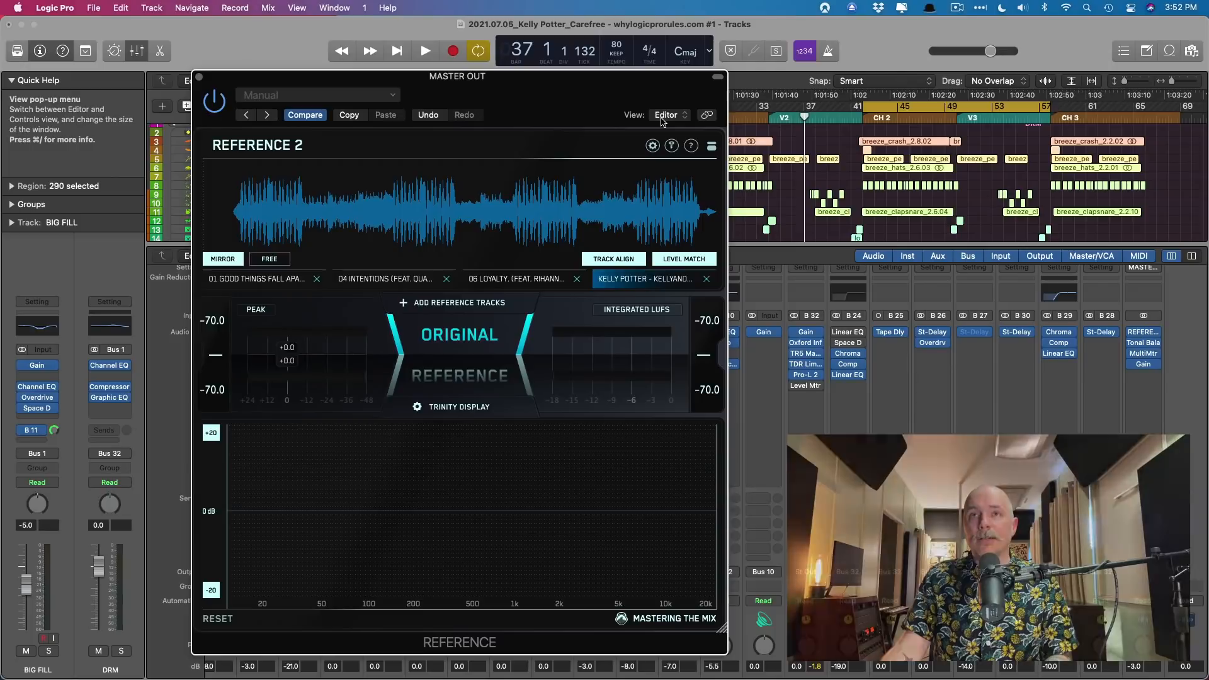
left_click_drag(658, 85, 660, 85)
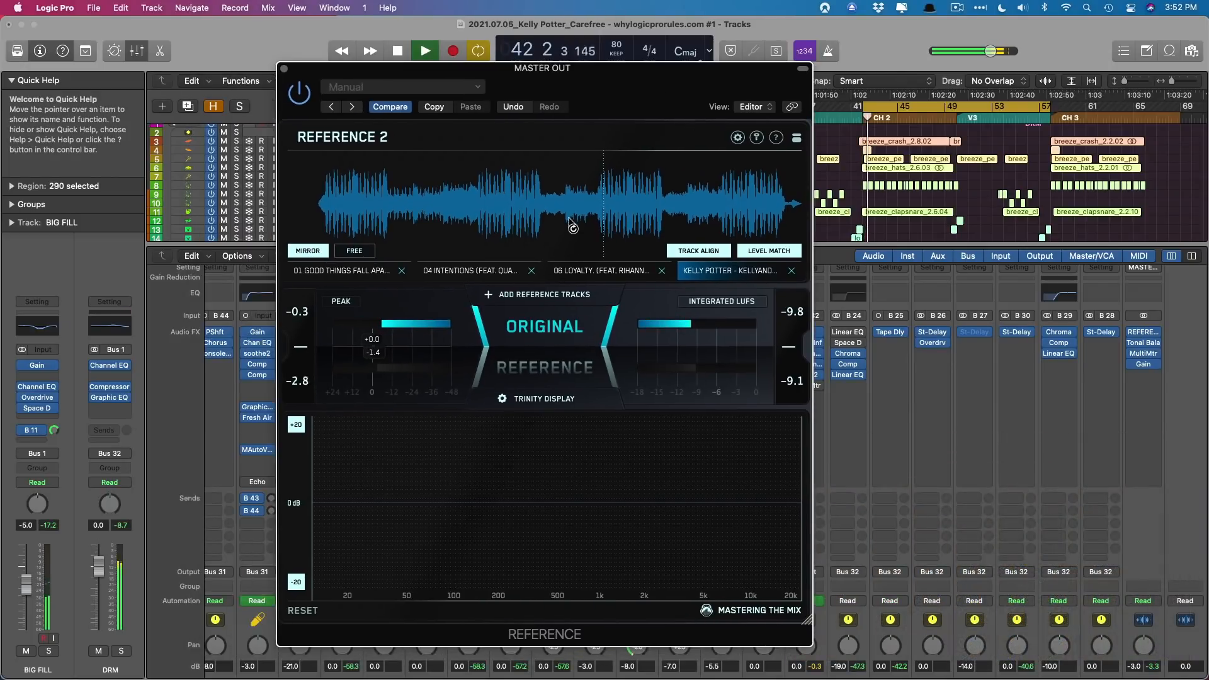
Alternate between the reference and original mixes during CH 2, then close REFERENCE and stop playback
left_click(556, 365)
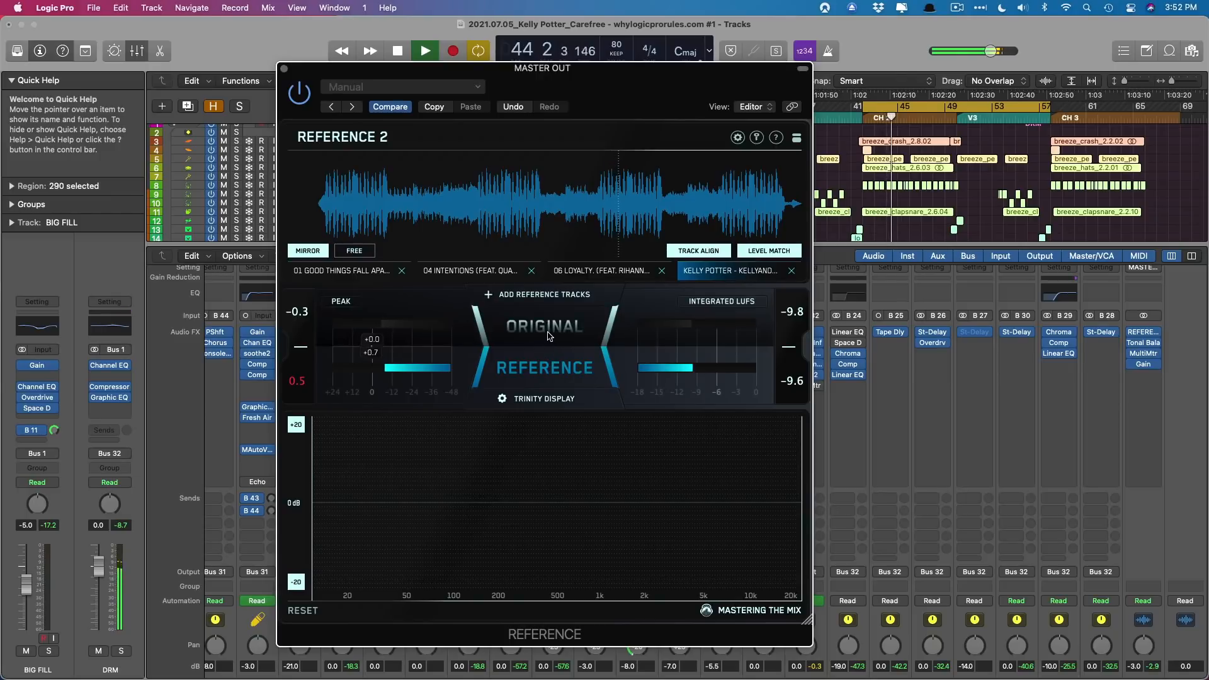
left_click(547, 335)
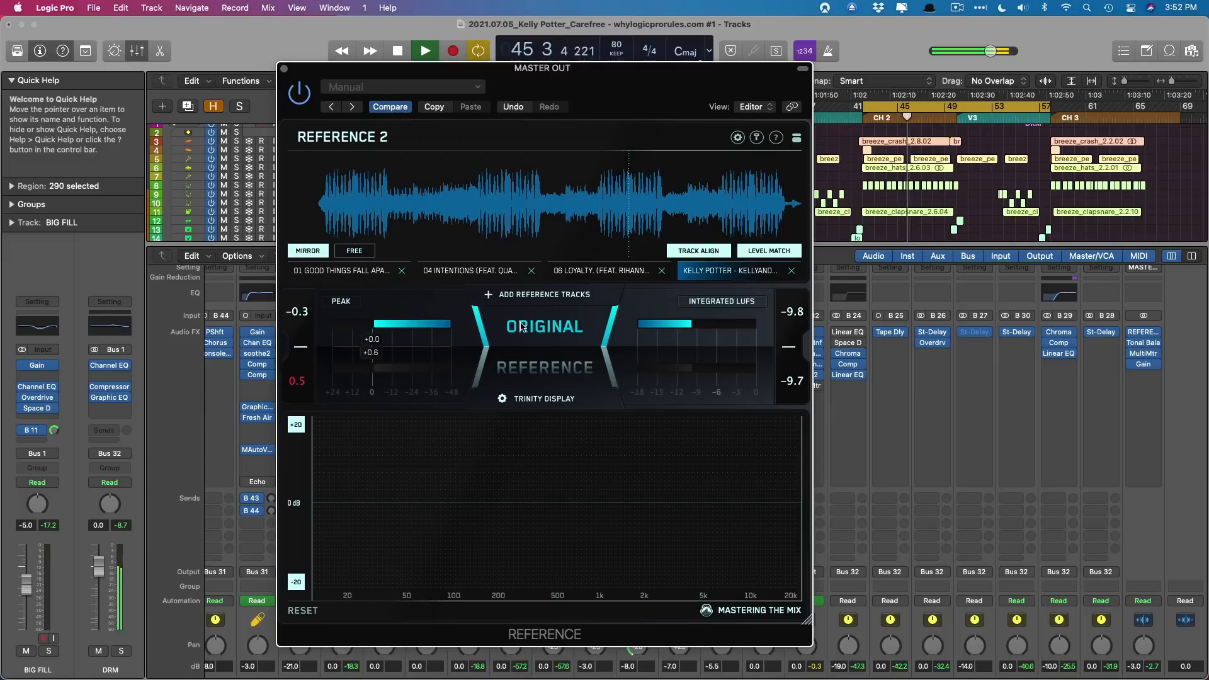
left_click(529, 359)
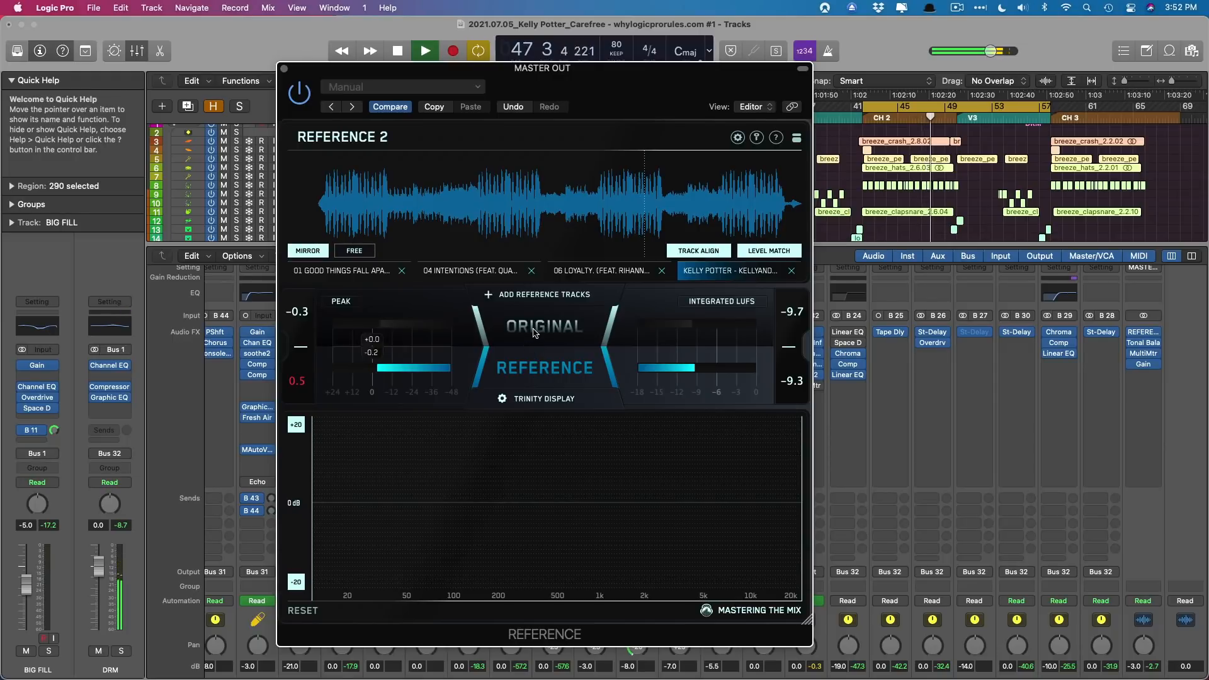
left_click(533, 329)
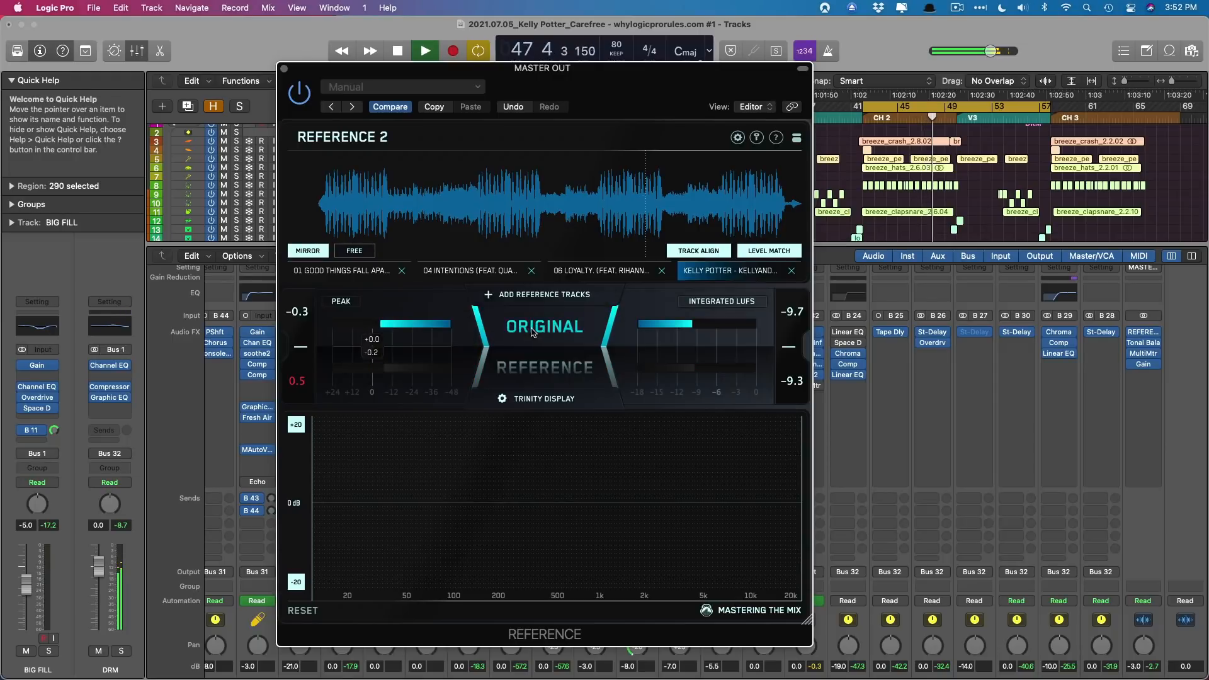
left_click(284, 68)
key("space")
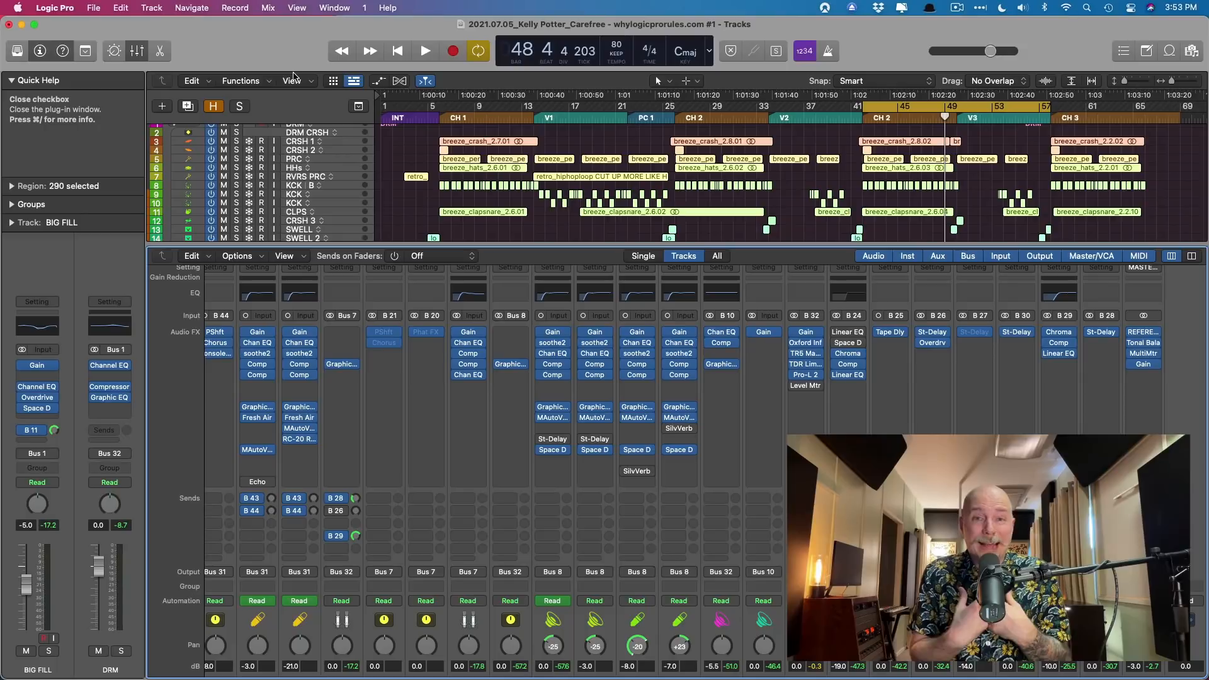
Switch to the Music app and search Apple Music for "refused"
key("alt+space")
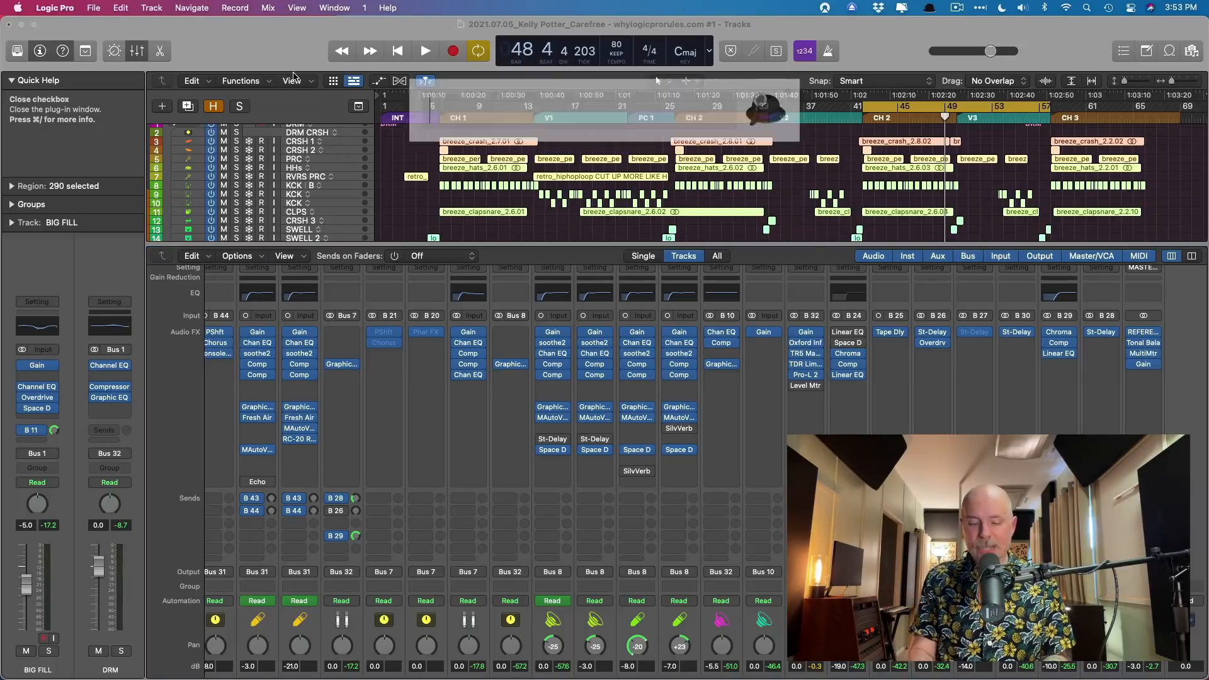
type("music")
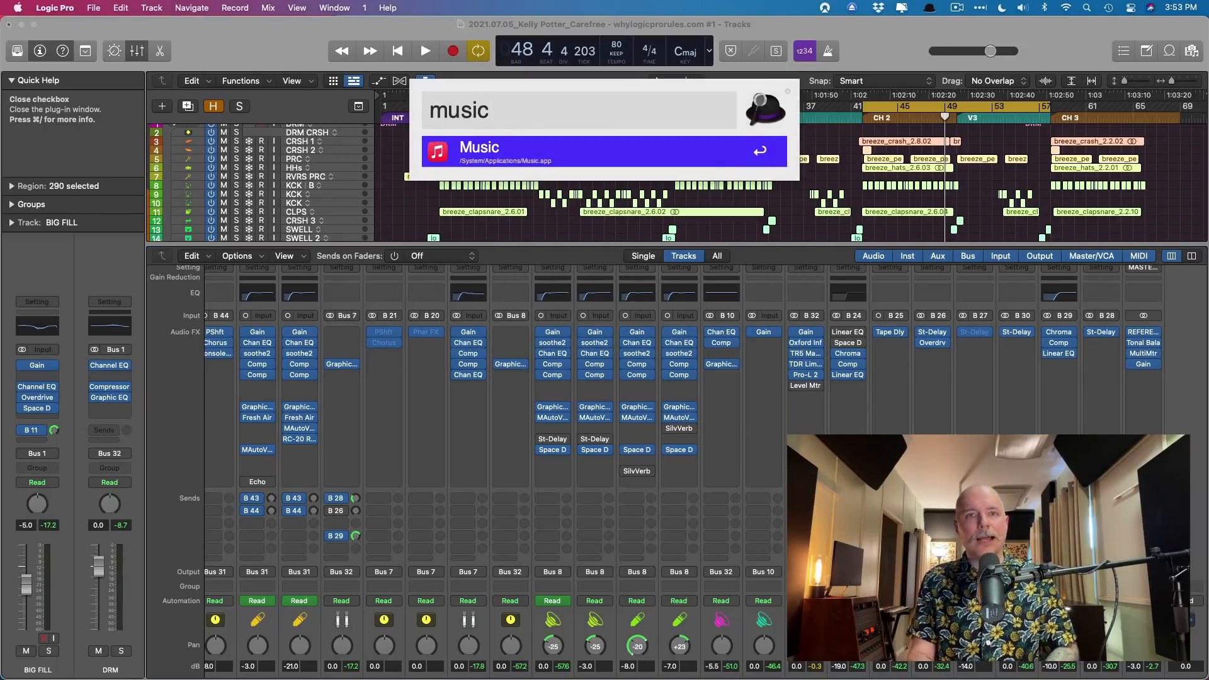
key("Return")
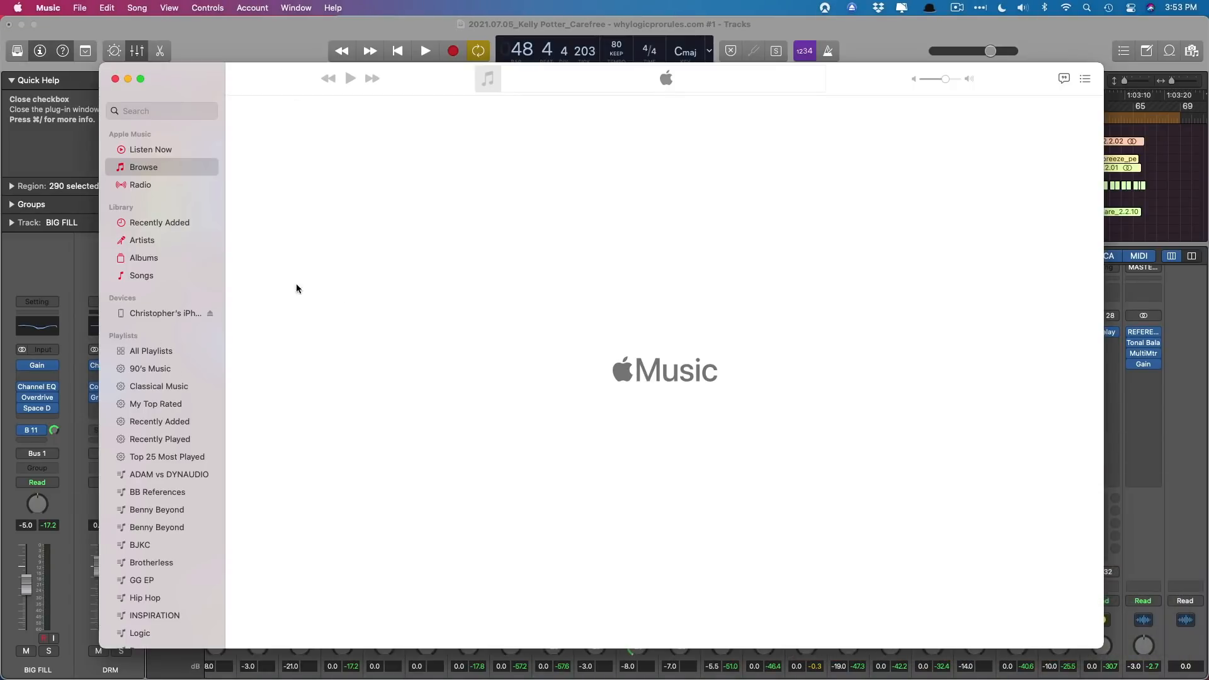
left_click(147, 110)
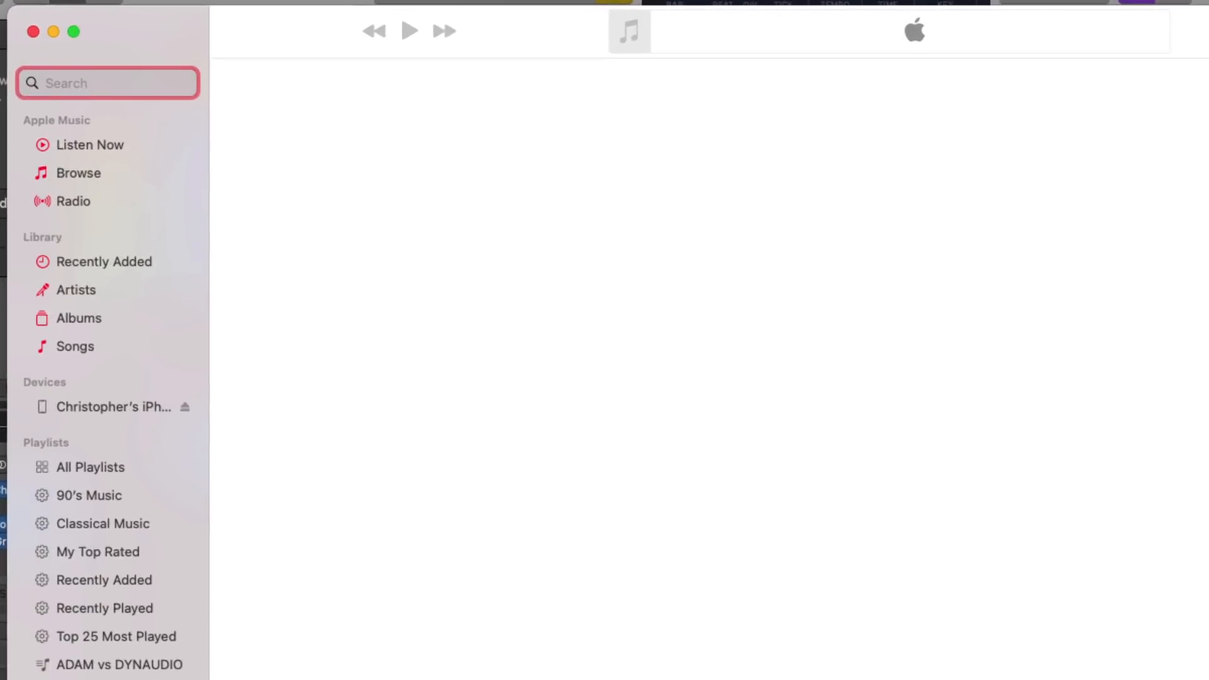
type("refused")
key("Return")
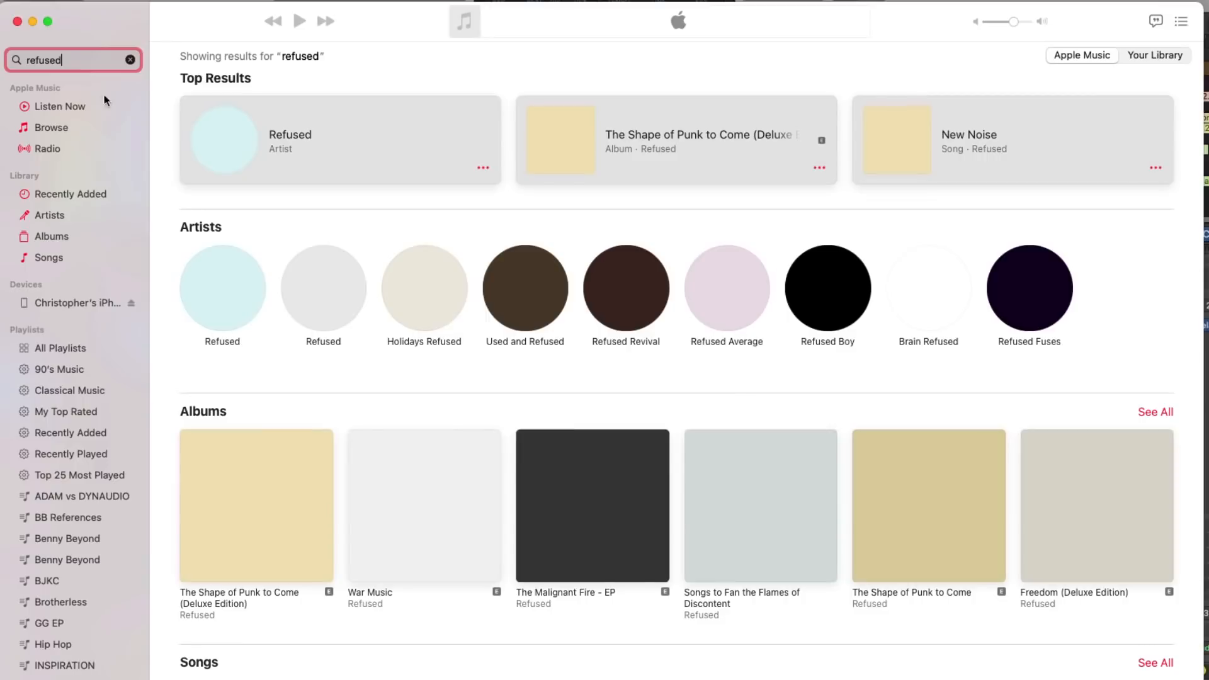
Open The Shape of Punk to Come (Deluxe Edition) and show Worms of the Senses / Faculties of the Skull in the iTunes Store
left_click(265, 527)
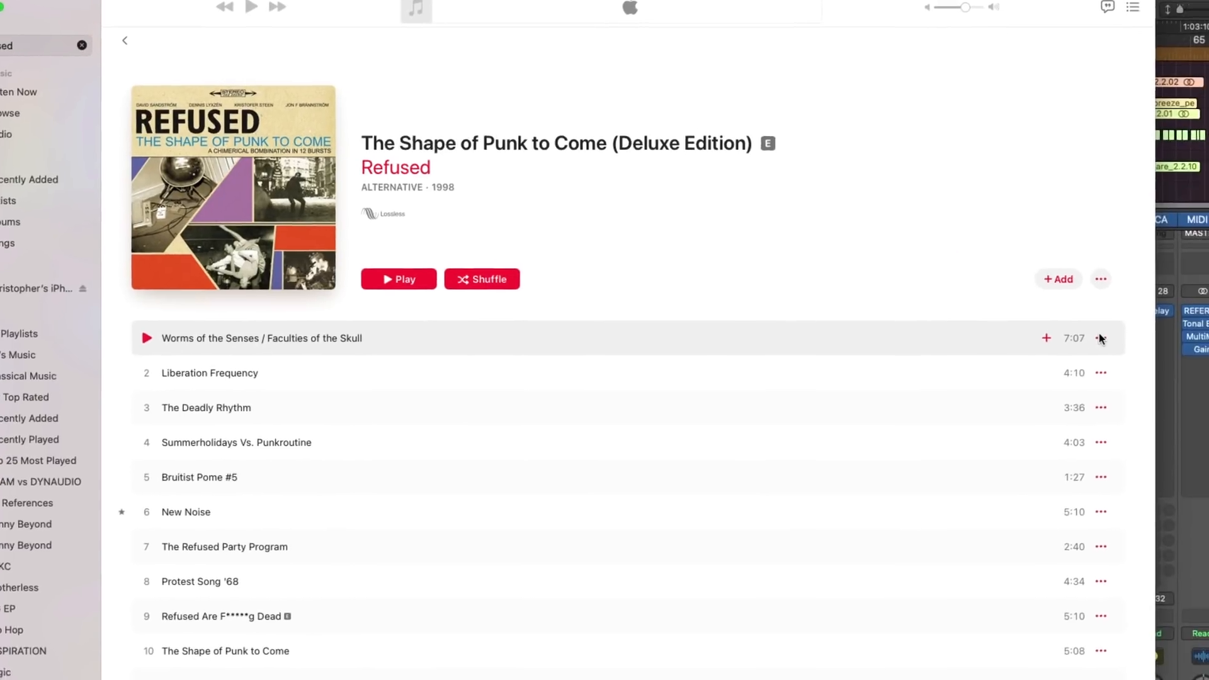
left_click(1100, 338)
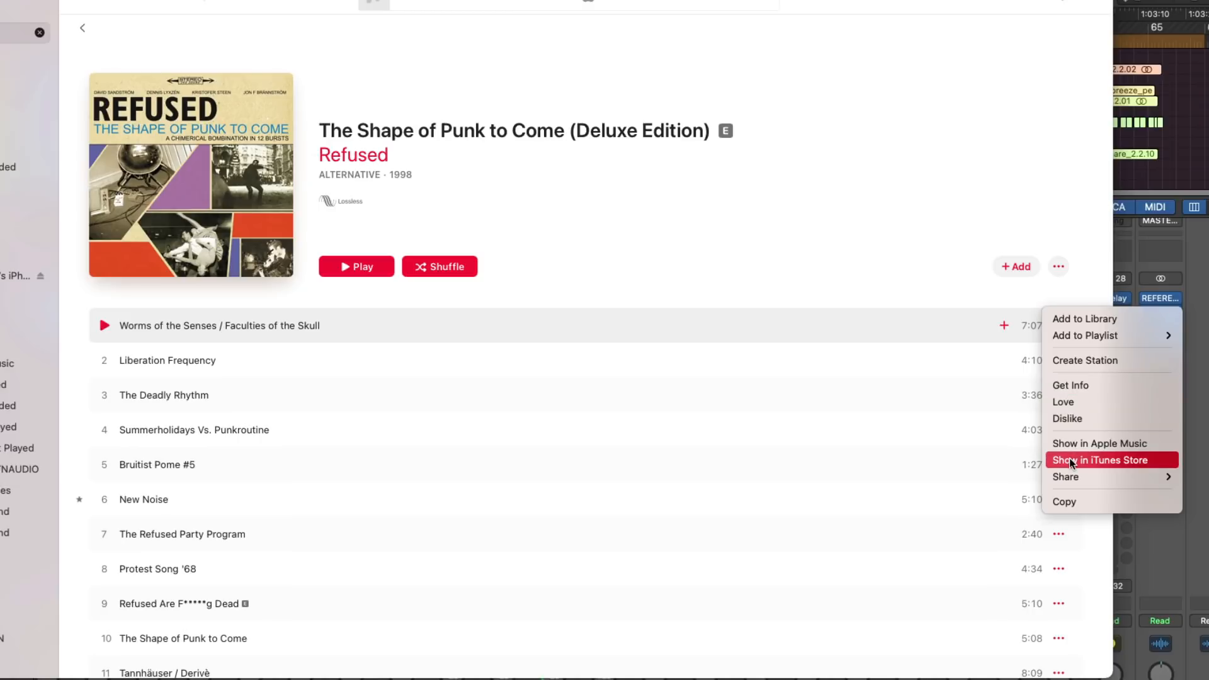
left_click(1070, 458)
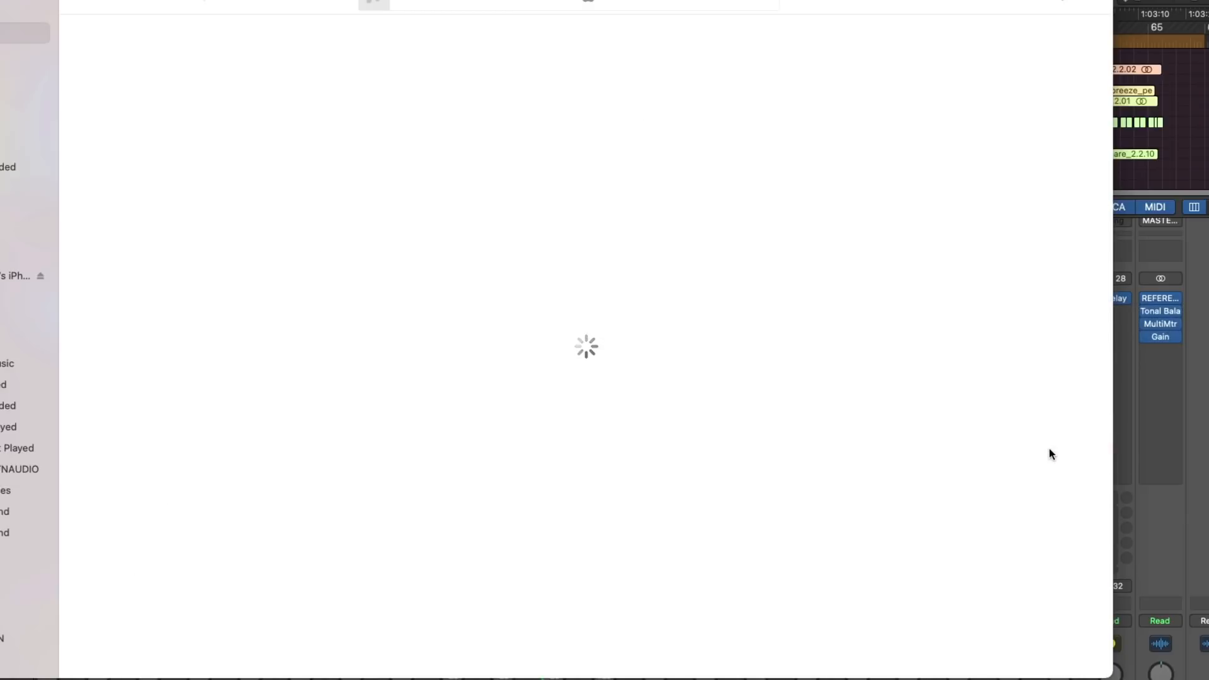